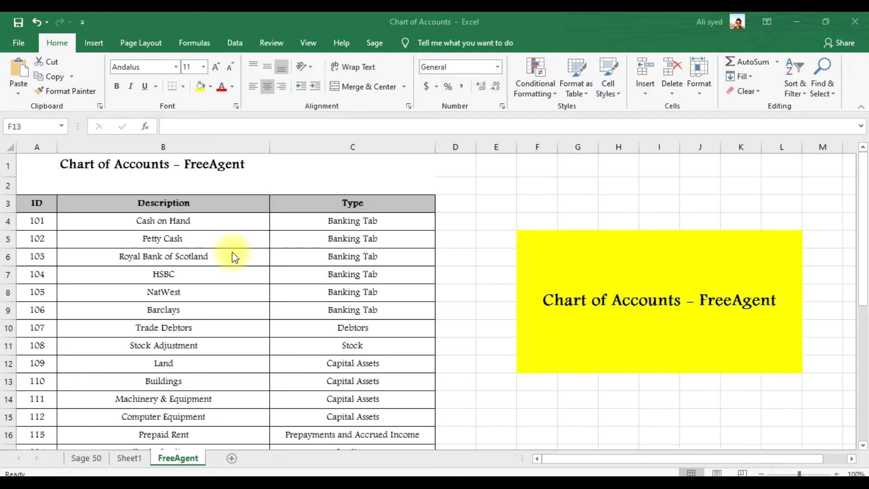
Switch to FreeAgent in the browser and open a new bank account form from the bank accounts summary.
{"action": "left_click", "coordinate": [155, 474]}
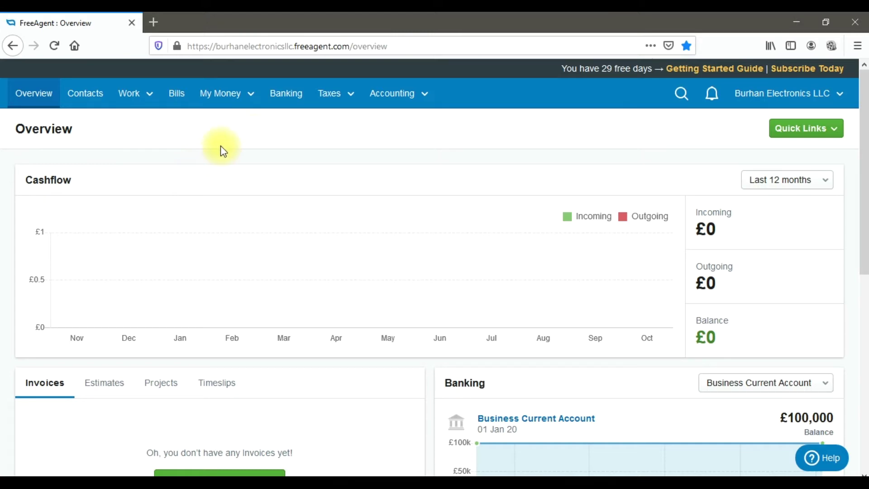
{"action": "left_click", "coordinate": [286, 95]}
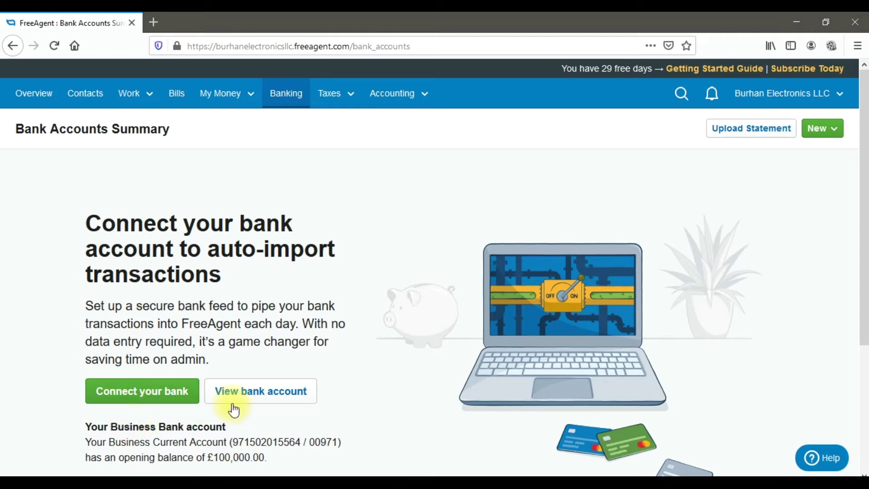
{"action": "left_click", "coordinate": [838, 135]}
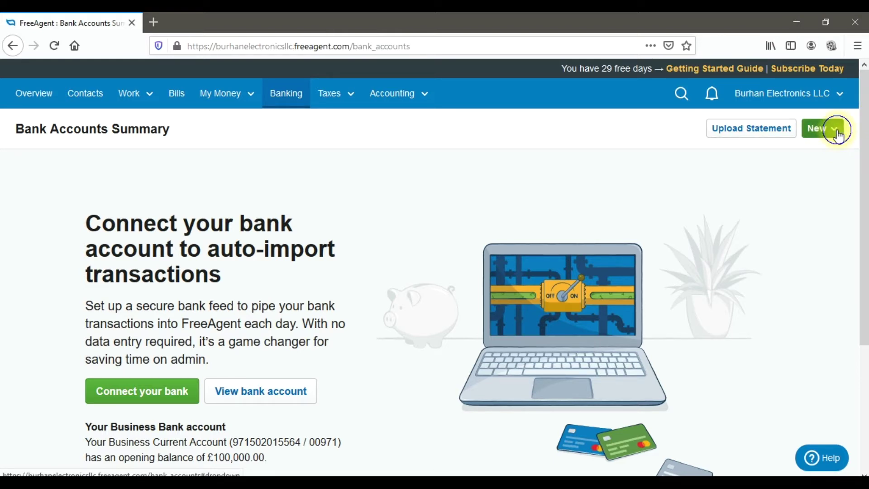
{"action": "left_click", "coordinate": [838, 135]}
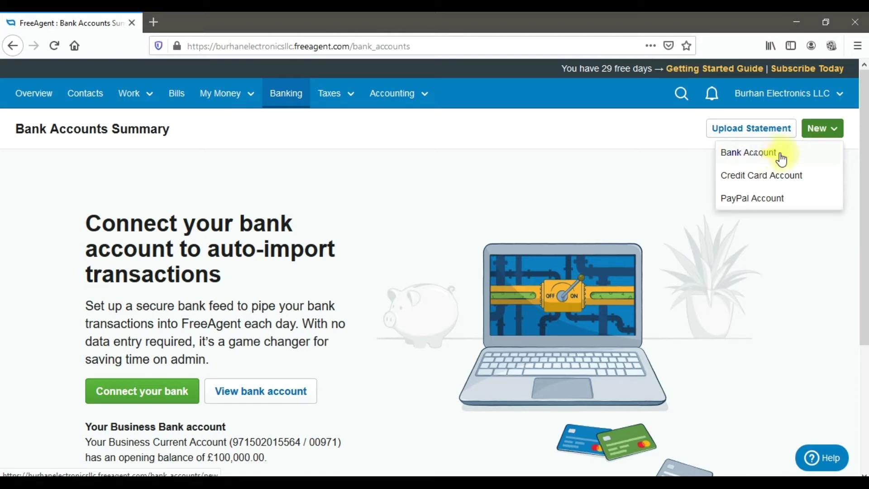
{"action": "left_click", "coordinate": [757, 158]}
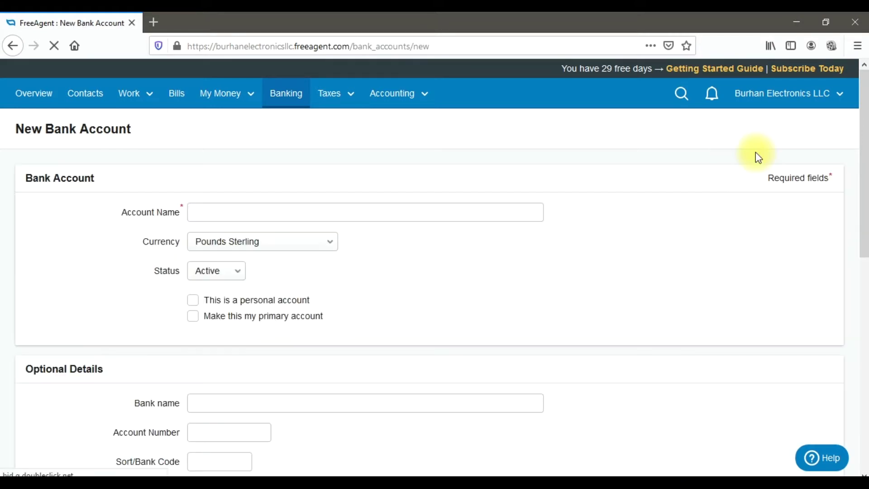
Enter Cash on Hand as the new bank account's name.
{"action": "left_click", "coordinate": [417, 211]}
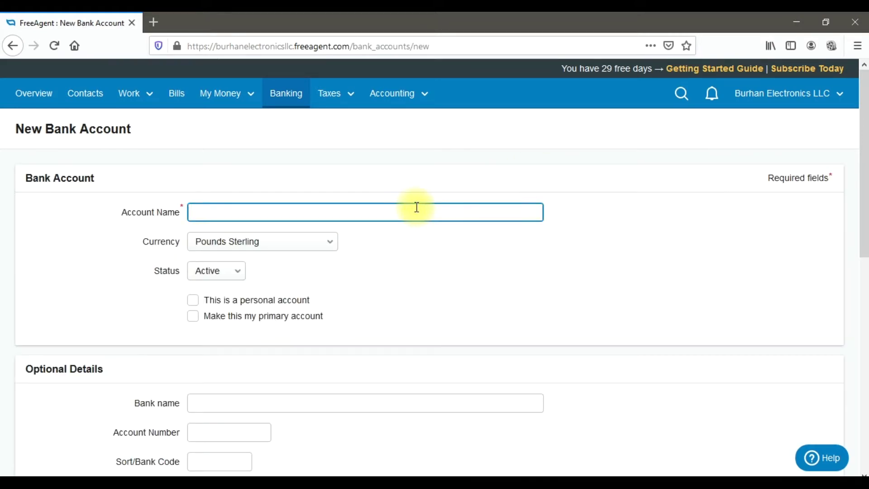
{"action": "type", "text": "Cash"}
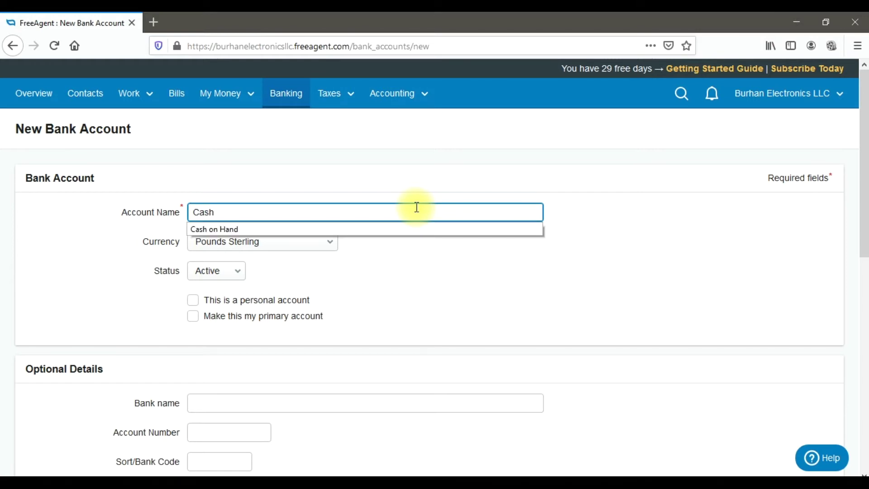
{"action": "type", "text": " on Hand"}
{"action": "key", "text": "Tab"}
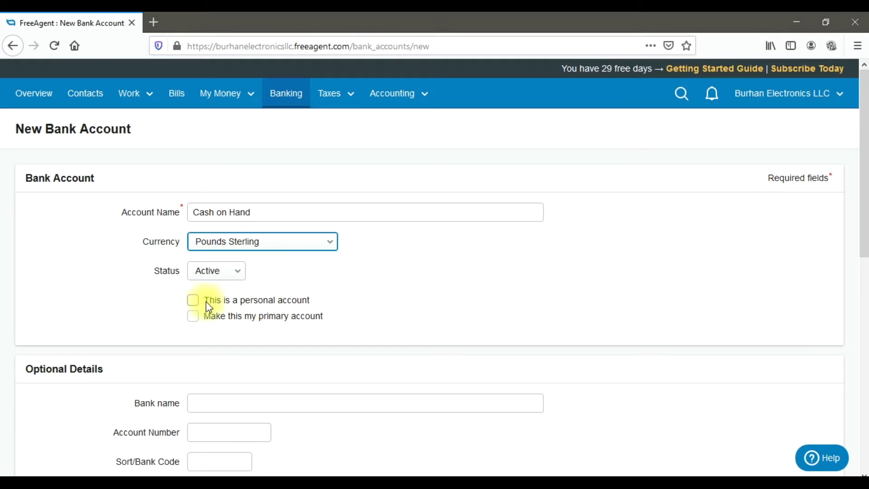
Set the opening balance to £5000, leave the optional bank details empty, and create the account.
{"action": "scroll", "coordinate": [207, 299], "scroll_direction": "down", "scroll_amount": 3}
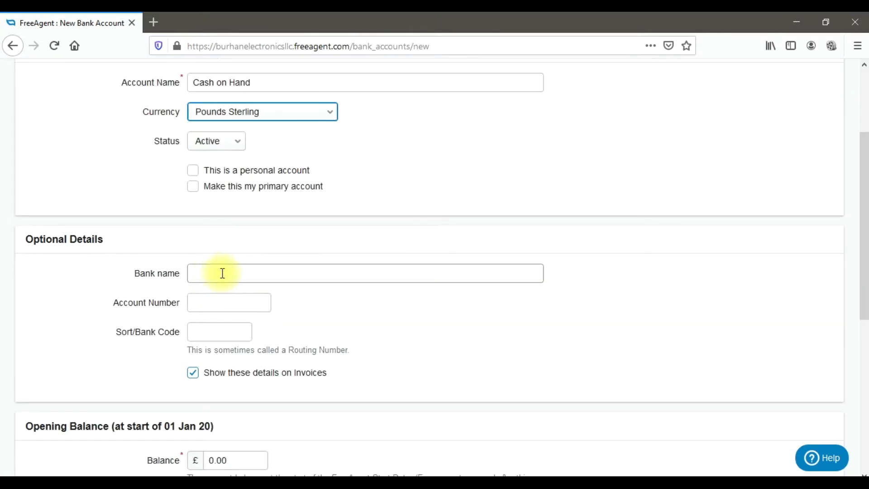
{"action": "left_click", "coordinate": [285, 272]}
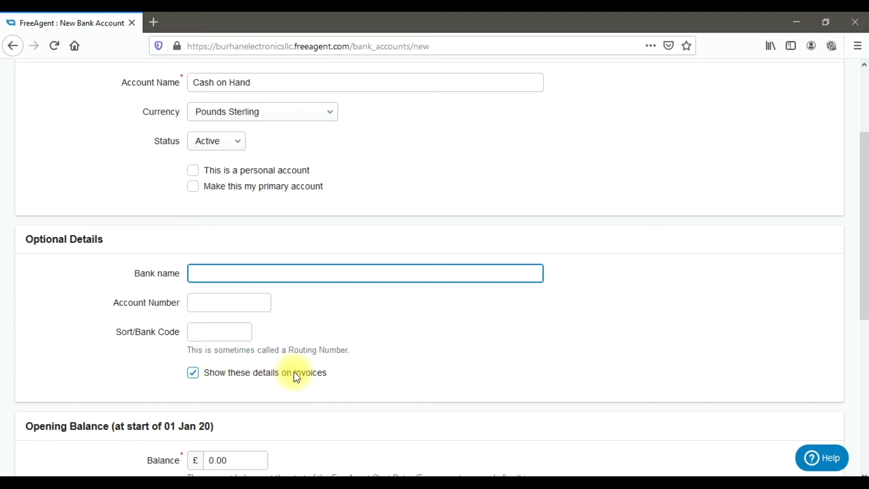
{"action": "scroll", "coordinate": [304, 308], "scroll_direction": "up", "scroll_amount": 3}
{"action": "scroll", "coordinate": [289, 278], "scroll_direction": "down", "scroll_amount": 6}
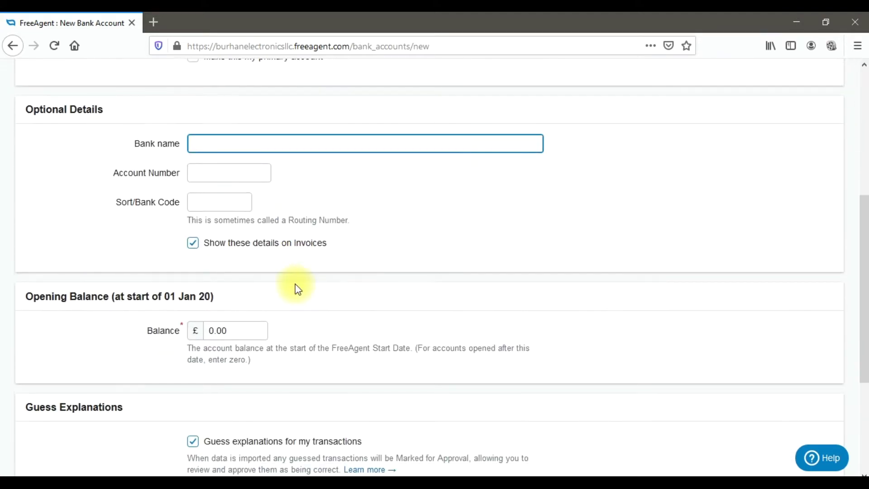
{"action": "left_click", "coordinate": [249, 324]}
{"action": "key", "text": "BackSpace"}
{"action": "key", "text": "BackSpace"}
{"action": "key", "text": "BackSpace"}
{"action": "key", "text": "BackSpace"}
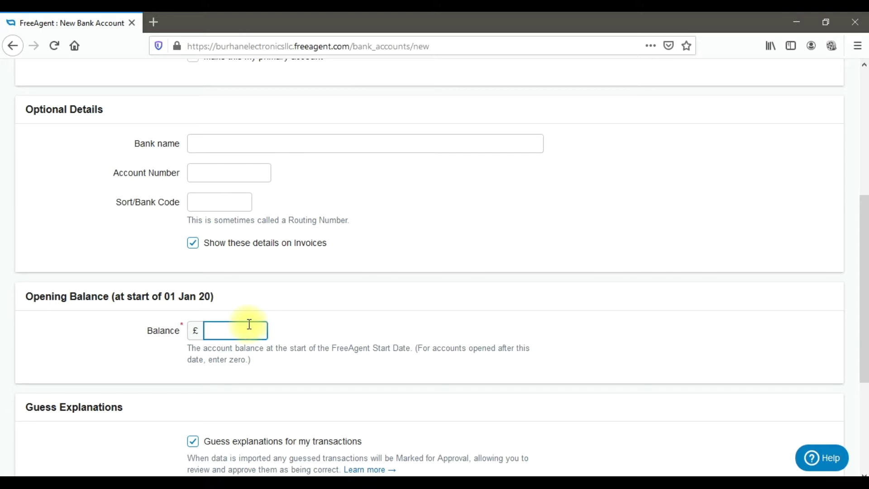
{"action": "type", "text": "5000"}
{"action": "scroll", "coordinate": [268, 321], "scroll_direction": "down", "scroll_amount": 4}
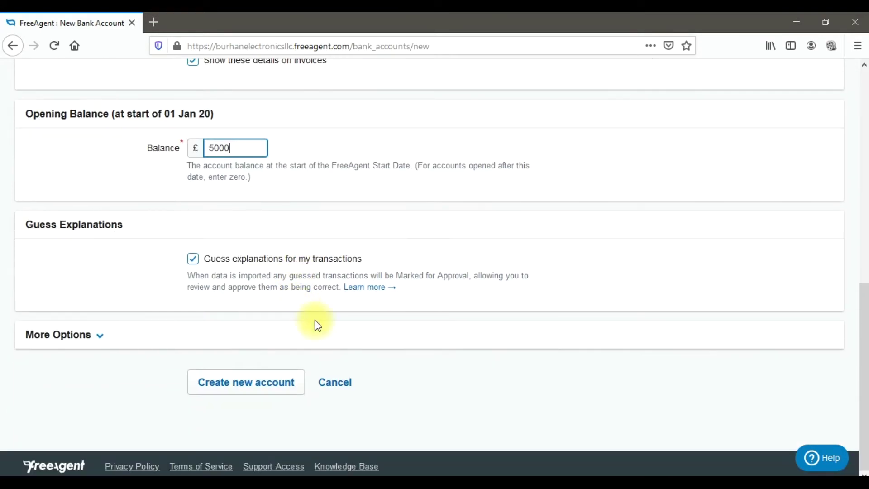
{"action": "left_click", "coordinate": [261, 395]}
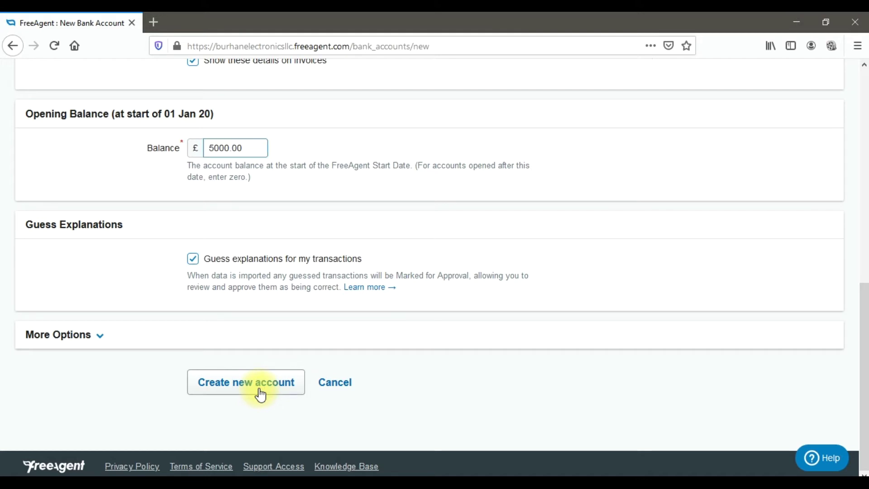
{"action": "left_click", "coordinate": [260, 394]}
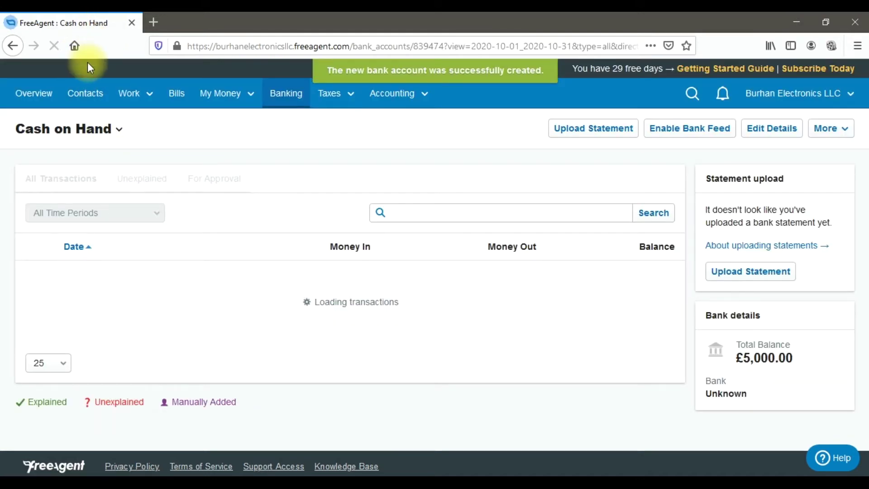
Return to the bank accounts summary and start another bank account named Petty Cash Account.
{"action": "scroll", "coordinate": [133, 264], "scroll_direction": "down", "scroll_amount": 1}
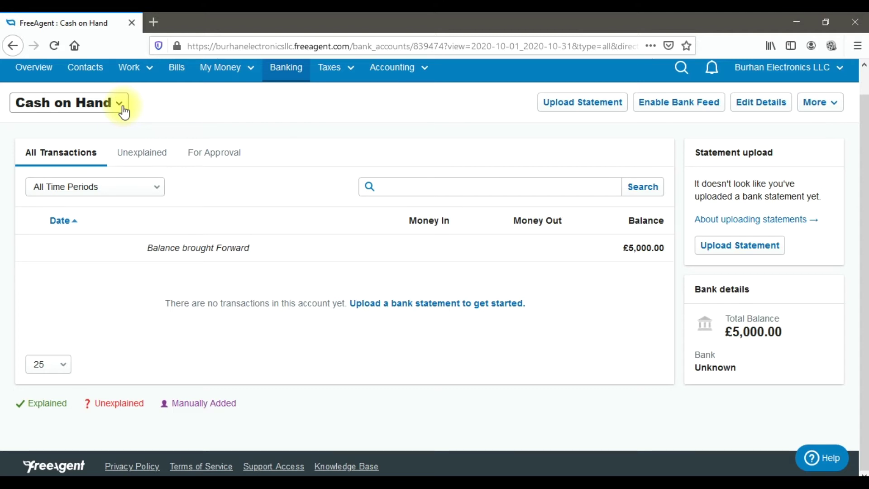
{"action": "scroll", "coordinate": [203, 127], "scroll_direction": "up", "scroll_amount": 1}
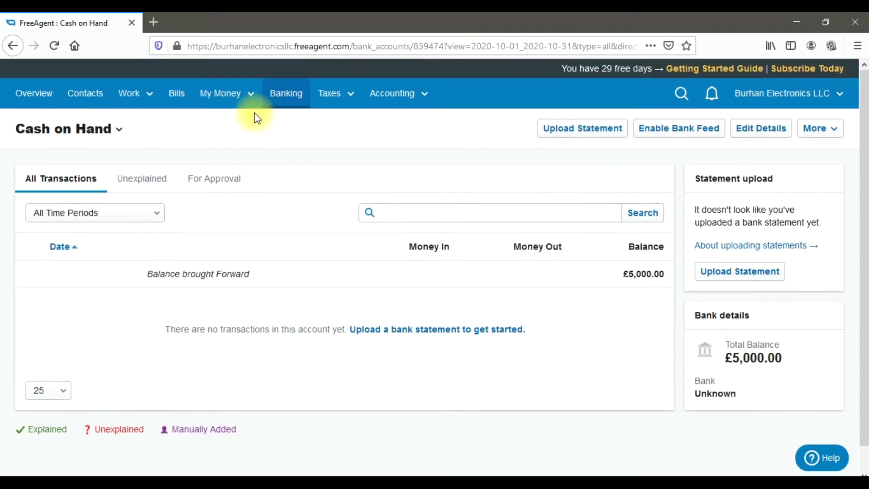
{"action": "left_click", "coordinate": [284, 107]}
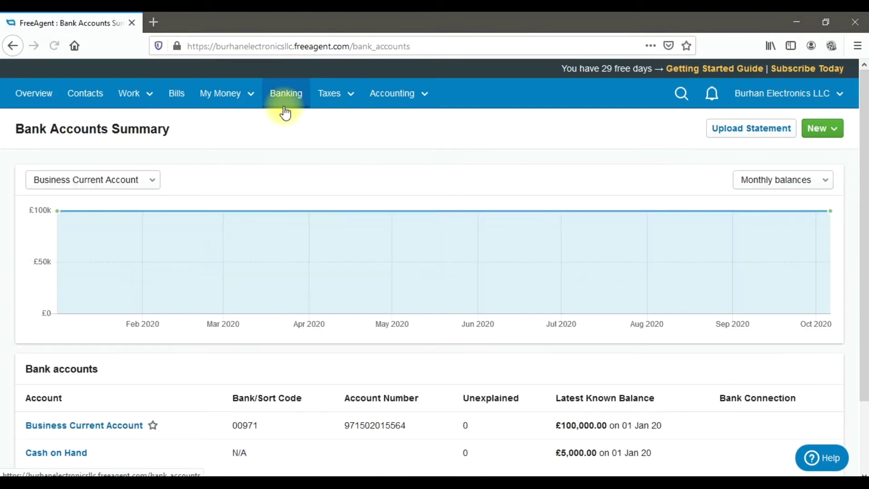
{"action": "scroll", "coordinate": [258, 181], "scroll_direction": "down", "scroll_amount": 3}
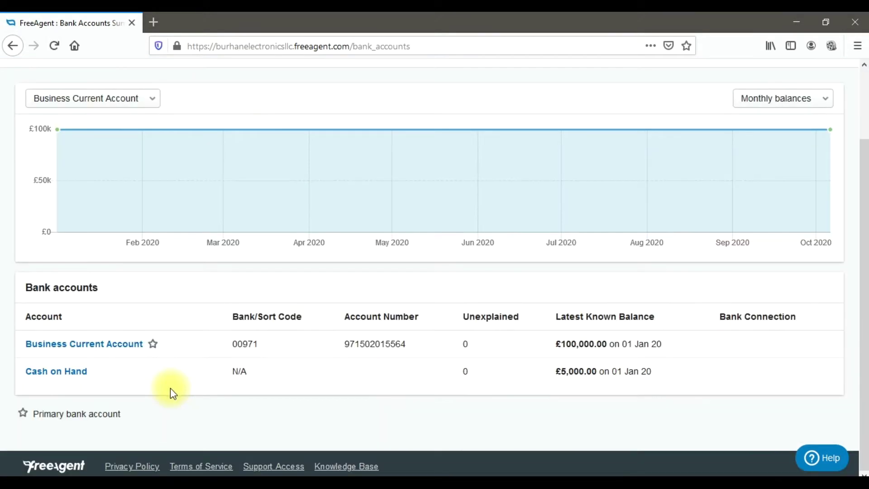
{"action": "scroll", "coordinate": [675, 276], "scroll_direction": "up", "scroll_amount": 3}
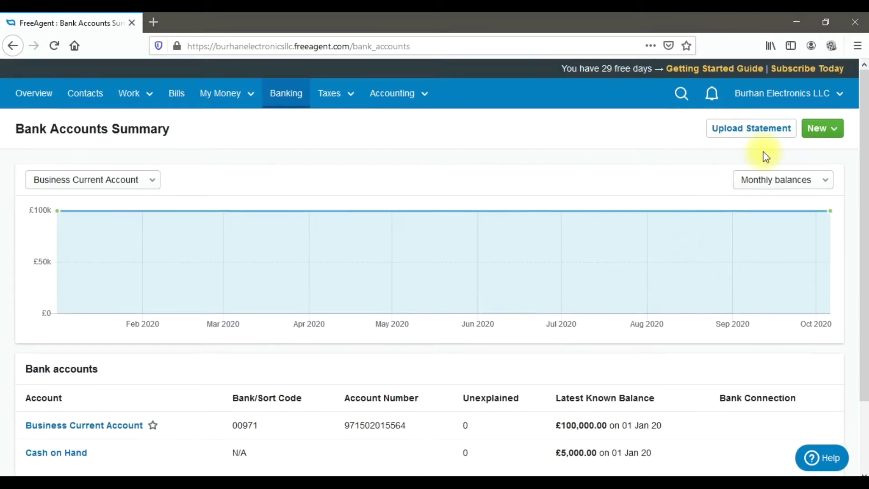
{"action": "left_click", "coordinate": [832, 132]}
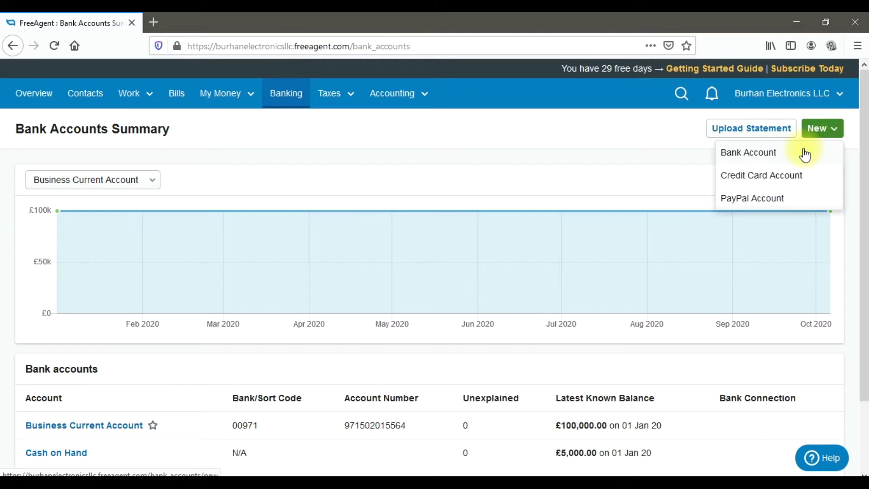
{"action": "left_click", "coordinate": [805, 154]}
{"action": "left_click", "coordinate": [208, 214]}
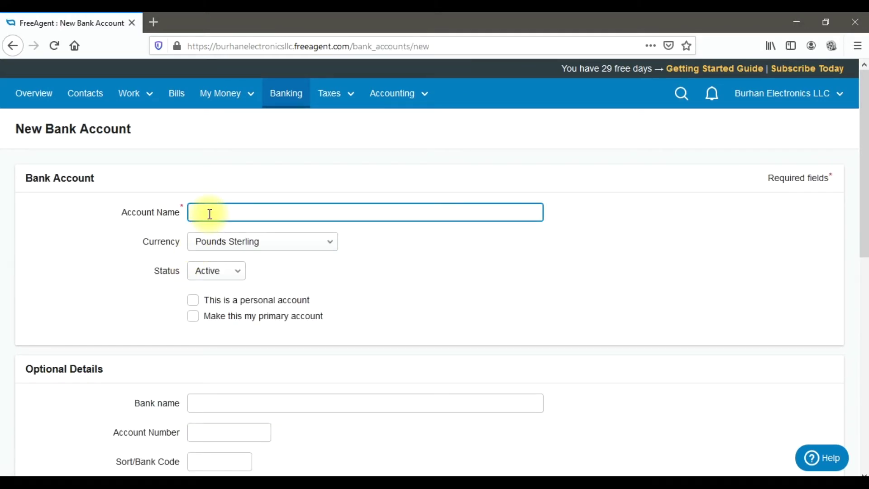
{"action": "type", "text": "Petty Cash Account"}
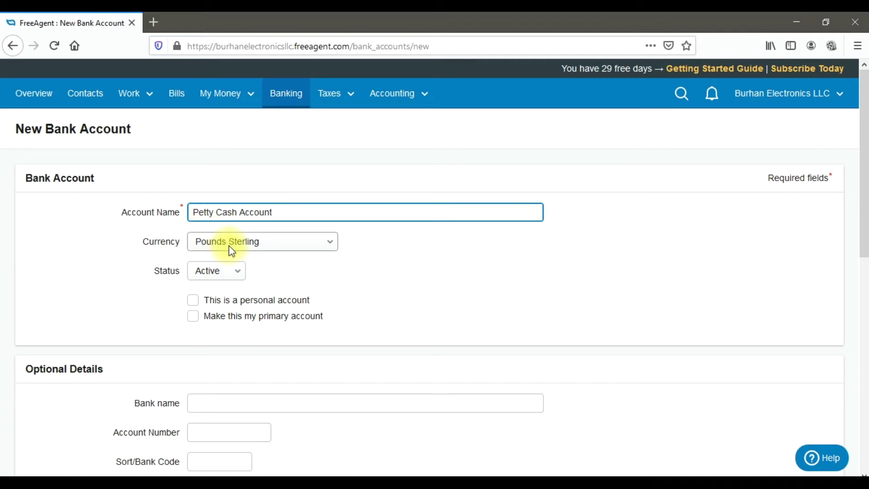
Set the petty cash account's opening balance to £1500 and create the account.
{"action": "scroll", "coordinate": [232, 251], "scroll_direction": "down", "scroll_amount": 3}
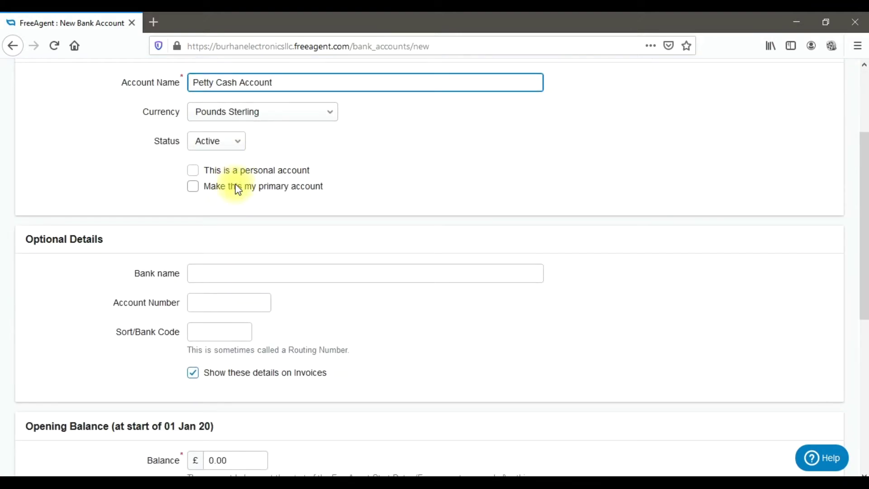
{"action": "scroll", "coordinate": [237, 190], "scroll_direction": "down", "scroll_amount": 6}
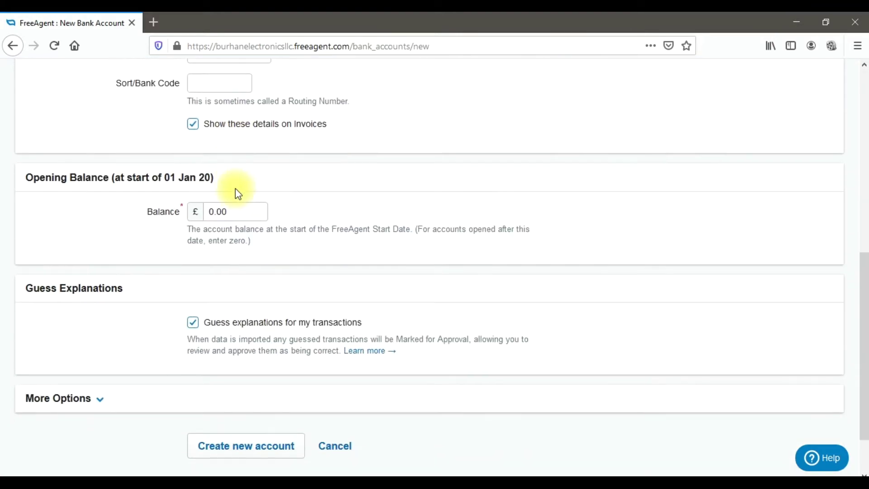
{"action": "left_click", "coordinate": [239, 201]}
{"action": "key", "text": "BackSpace"}
{"action": "key", "text": "BackSpace"}
{"action": "key", "text": "BackSpace"}
{"action": "key", "text": "BackSpace"}
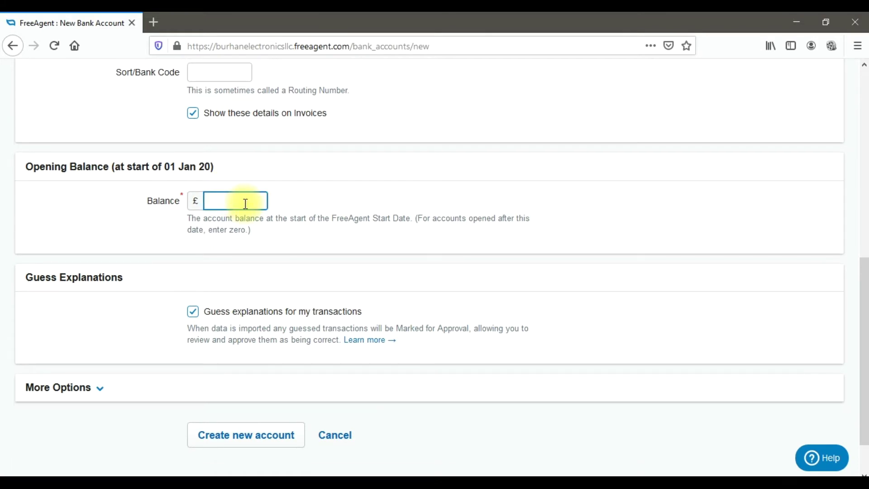
{"action": "type", "text": "1500"}
{"action": "scroll", "coordinate": [245, 203], "scroll_direction": "down", "scroll_amount": 1}
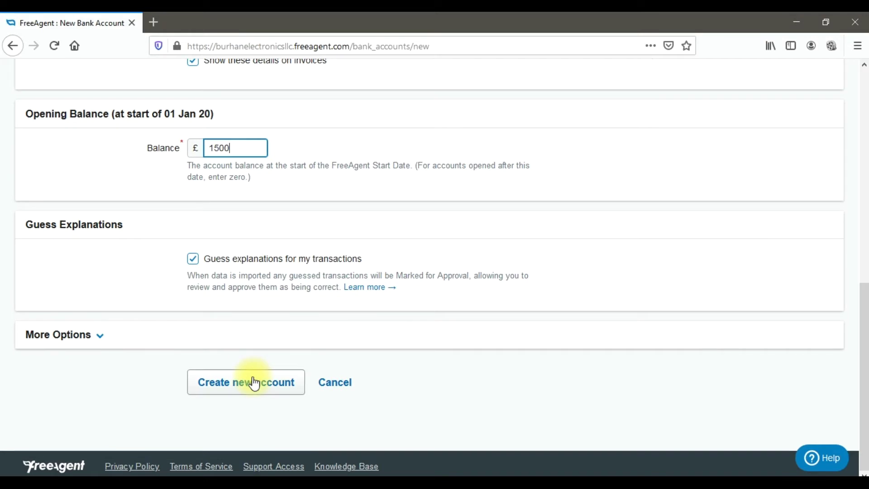
{"action": "left_click", "coordinate": [254, 384]}
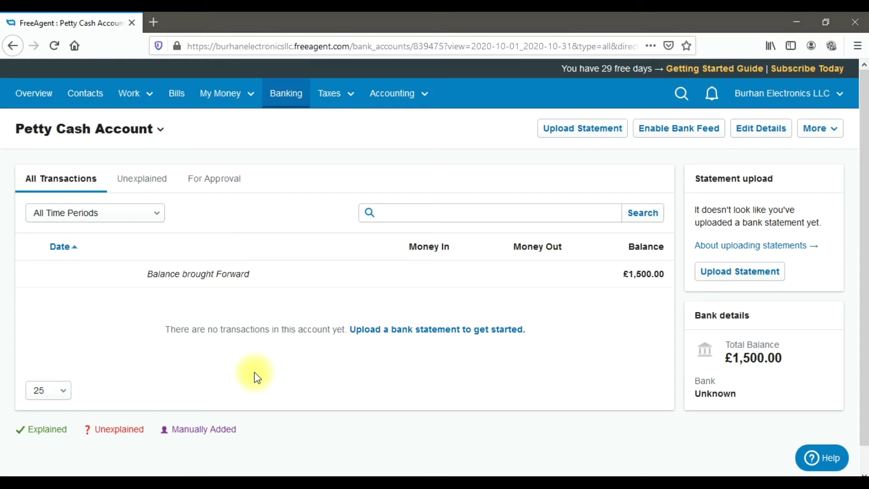
Select the Royal Bank of Scotland entry in the Excel chart of accounts, and open a new bank account form in FreeAgent.
{"action": "left_click", "coordinate": [299, 481]}
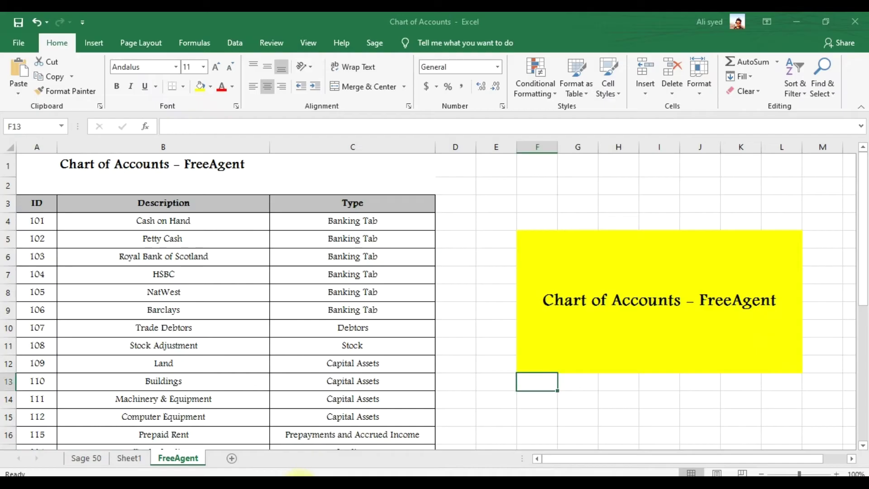
{"action": "left_click", "coordinate": [244, 255]}
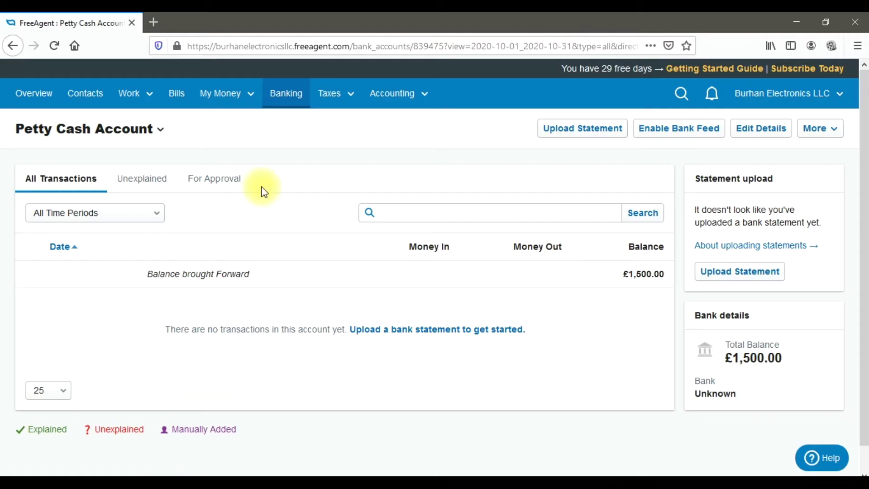
{"action": "left_click", "coordinate": [282, 93]}
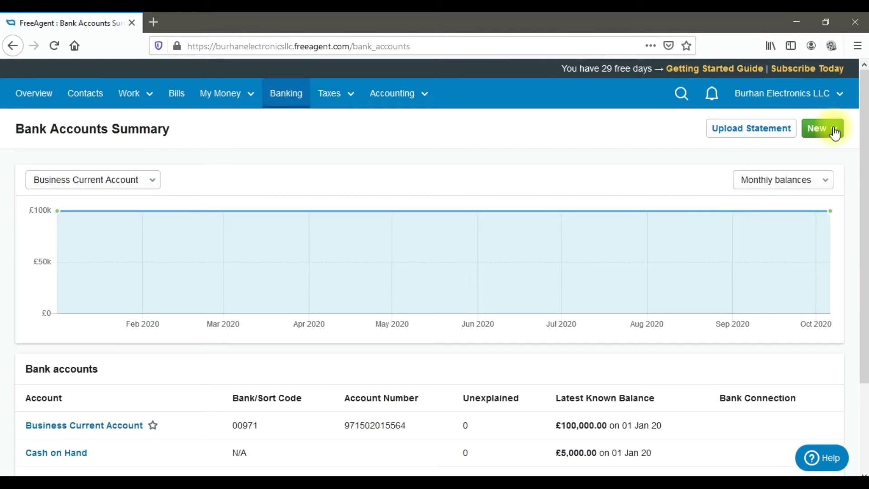
{"action": "left_click", "coordinate": [834, 131]}
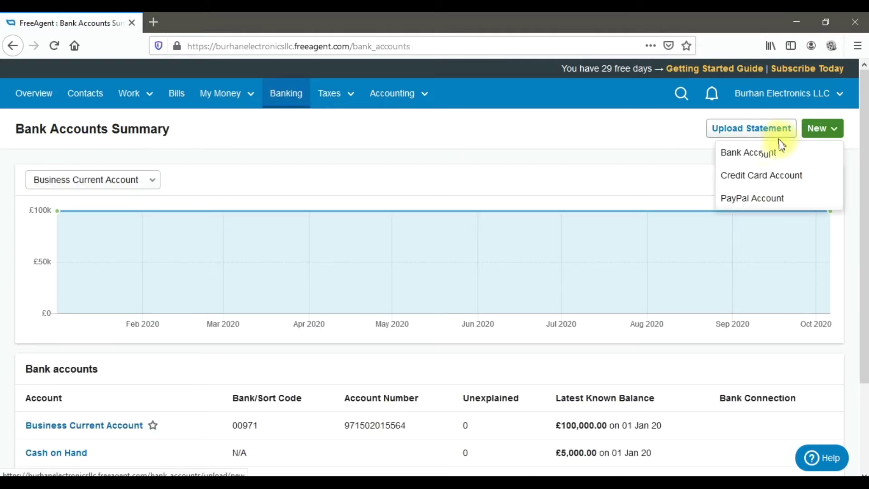
{"action": "left_click", "coordinate": [765, 153]}
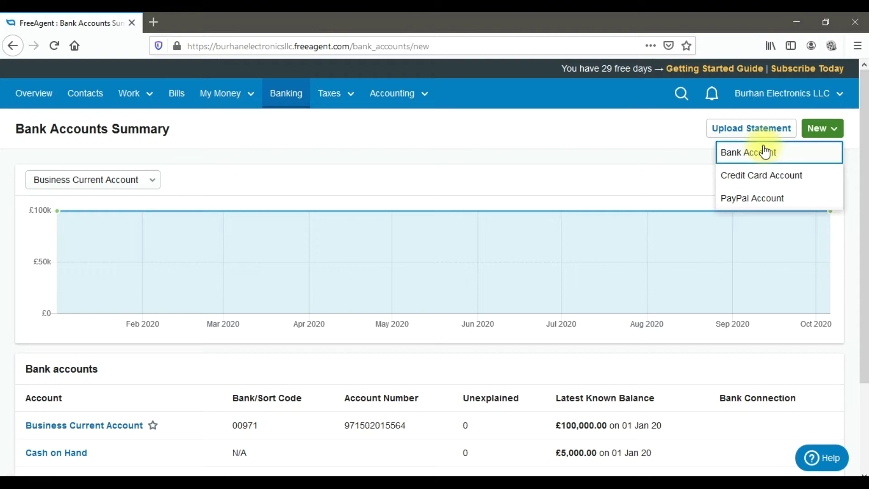
{"action": "left_click", "coordinate": [359, 206]}
{"action": "type", "text": "Ba"}
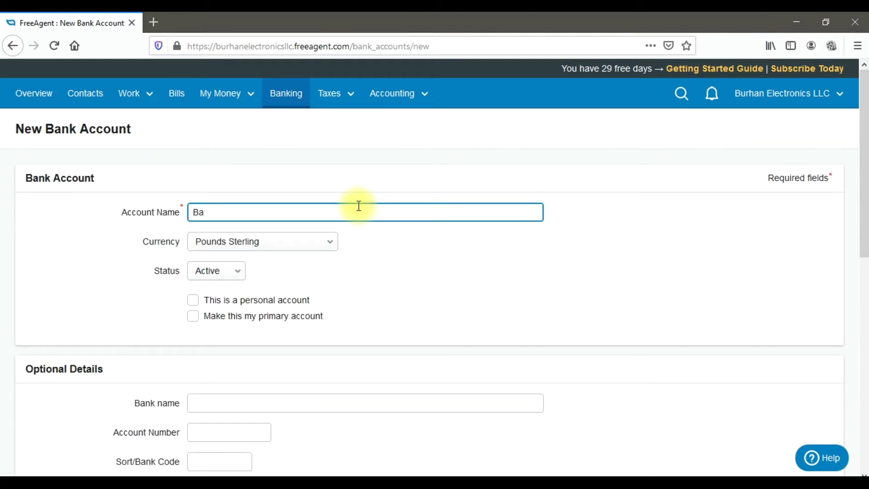
{"action": "key", "text": "BackSpace"}
{"action": "key", "text": "BackSpace"}
Copy the Royal Bank of Scotland name from the Excel chart of accounts into the new FreeAgent bank account's name.
{"action": "key", "text": "alt+Tab"}
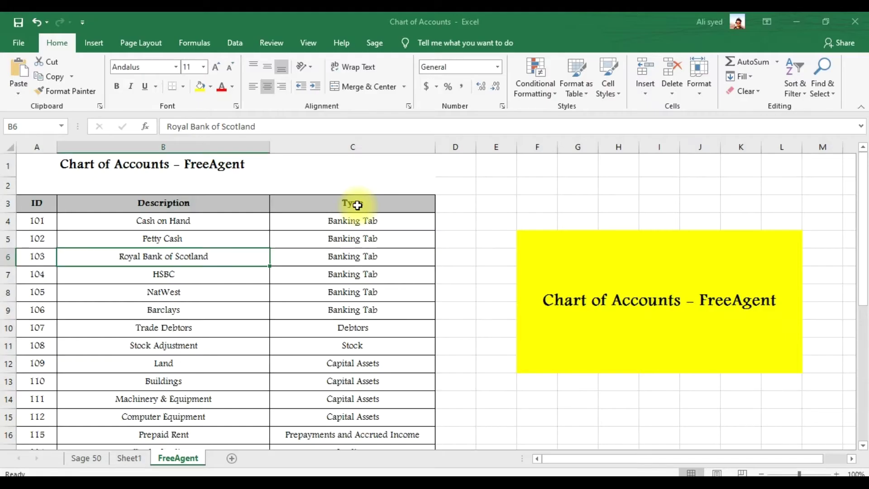
{"action": "key", "text": "ctrl+c"}
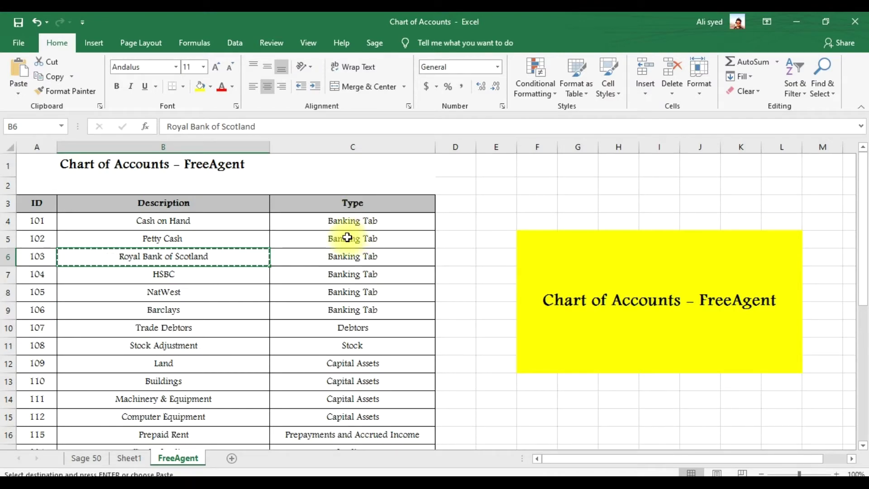
{"action": "key", "text": "alt+Tab"}
{"action": "key", "text": "ctrl+v"}
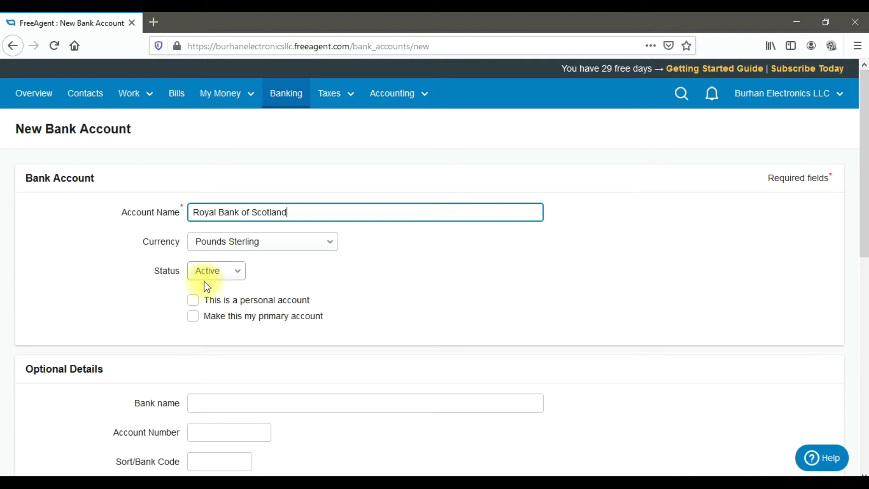
Set the Royal Bank of Scotland account's opening balance to £200000 and create the account.
{"action": "scroll", "coordinate": [206, 290], "scroll_direction": "down", "scroll_amount": 7}
{"action": "left_click", "coordinate": [255, 268]}
{"action": "key", "text": "ctrl+a"}
{"action": "key", "text": "BackSpace"}
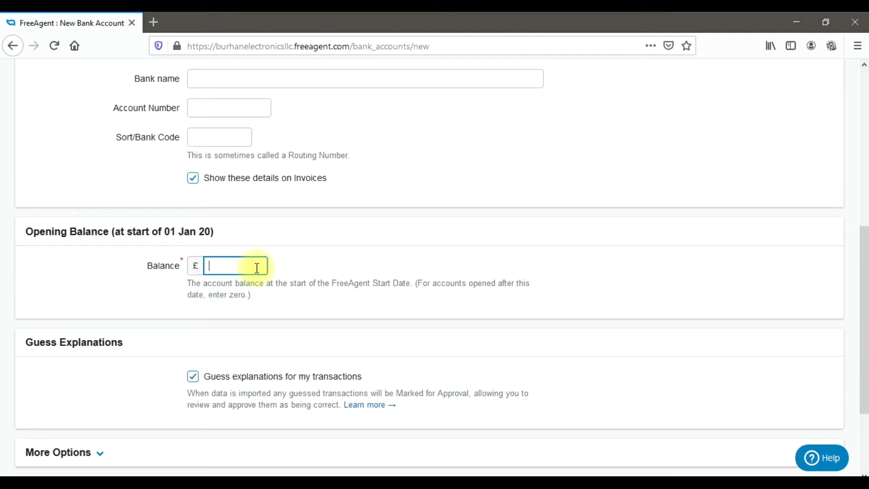
{"action": "type", "text": "200000"}
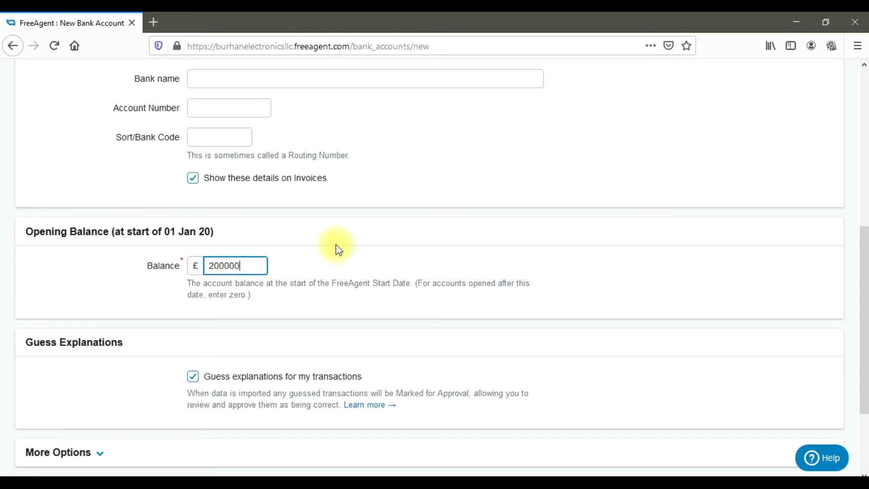
{"action": "scroll", "coordinate": [335, 246], "scroll_direction": "down", "scroll_amount": 3}
{"action": "left_click", "coordinate": [240, 389]}
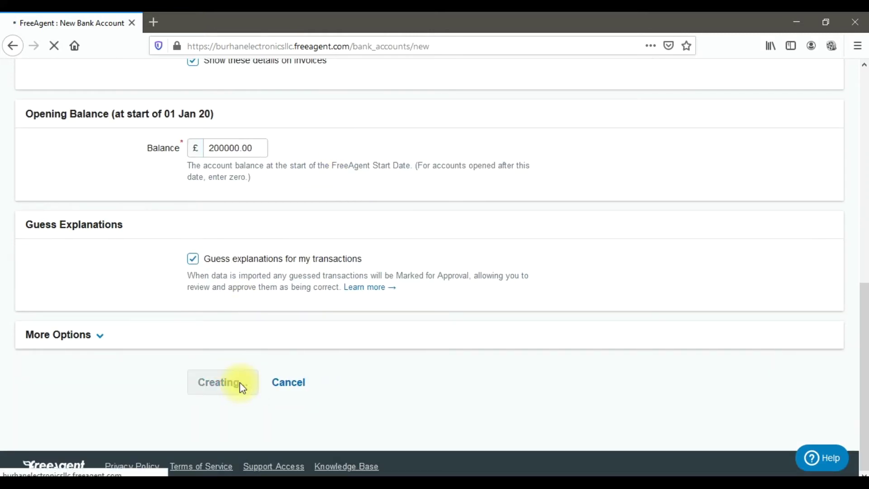
Return to the bank accounts summary and start another bank account named HSBC.
{"action": "left_click", "coordinate": [281, 95]}
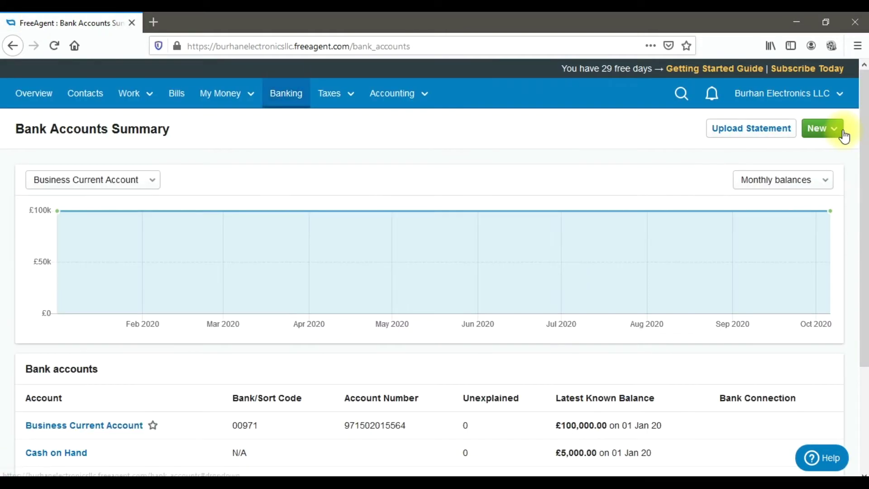
{"action": "left_click", "coordinate": [840, 132]}
{"action": "left_click", "coordinate": [800, 151]}
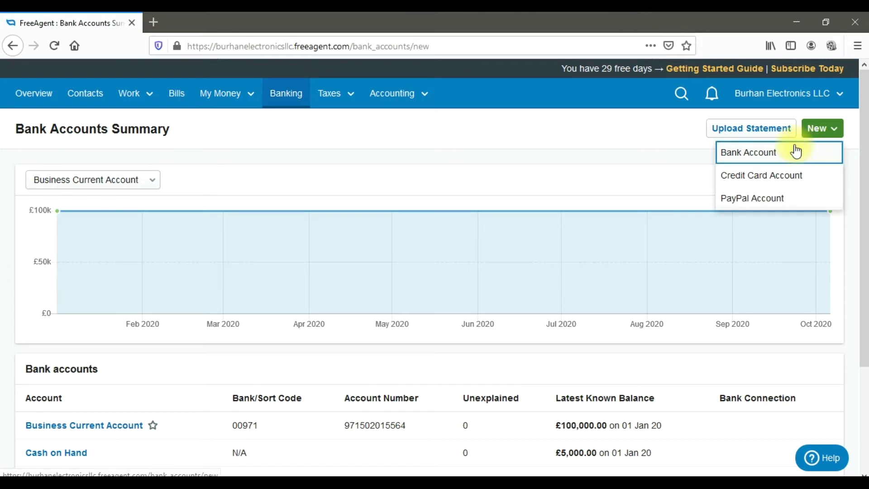
{"action": "left_click", "coordinate": [354, 210]}
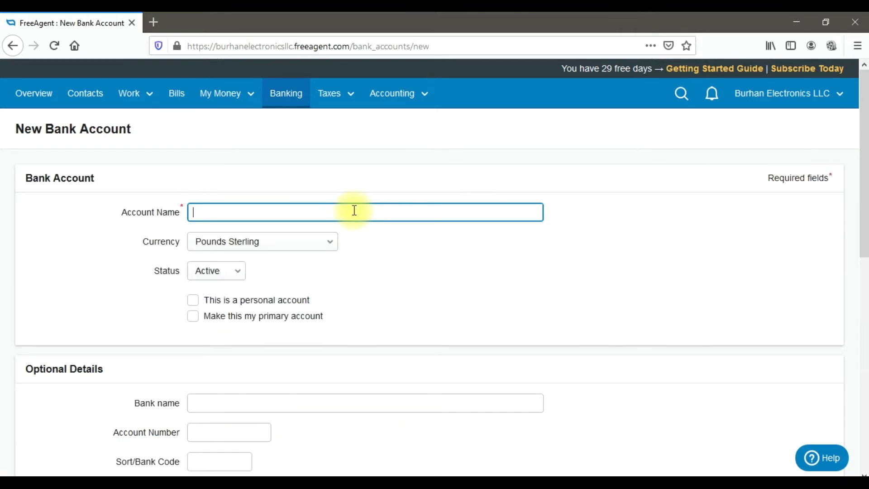
{"action": "type", "text": "HSBC"}
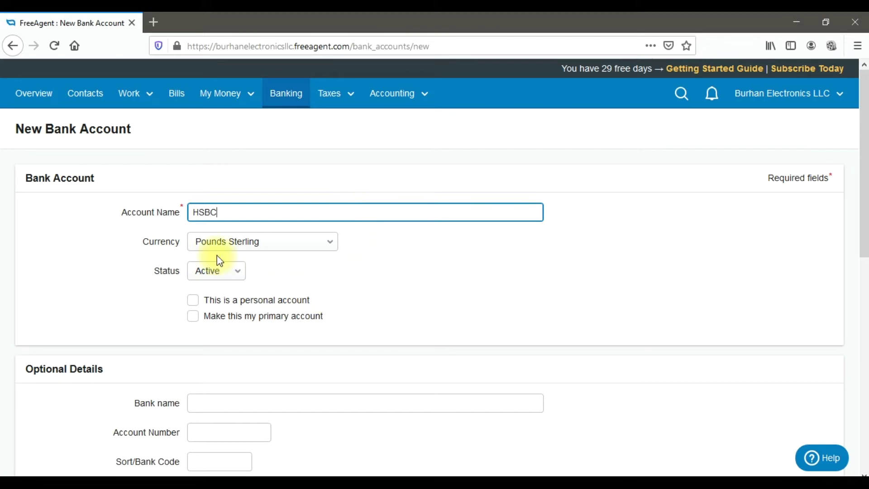
Set the HSBC account's opening balance to £50000, leave the optional bank details empty, and create the account.
{"action": "scroll", "coordinate": [217, 256], "scroll_direction": "down", "scroll_amount": 5}
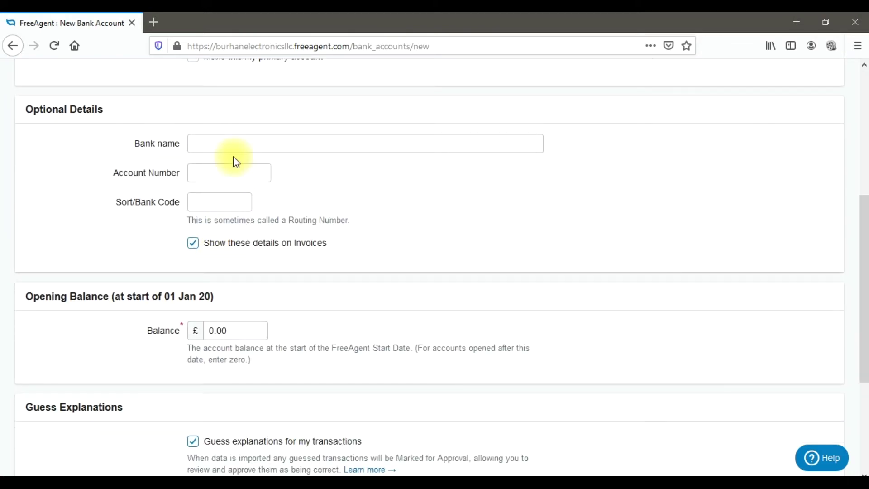
{"action": "left_click", "coordinate": [235, 148]}
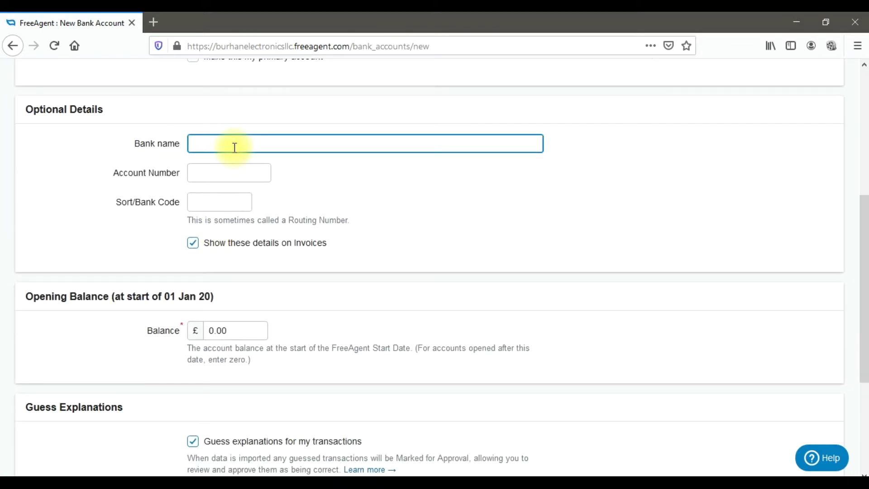
{"action": "left_click", "coordinate": [247, 175]}
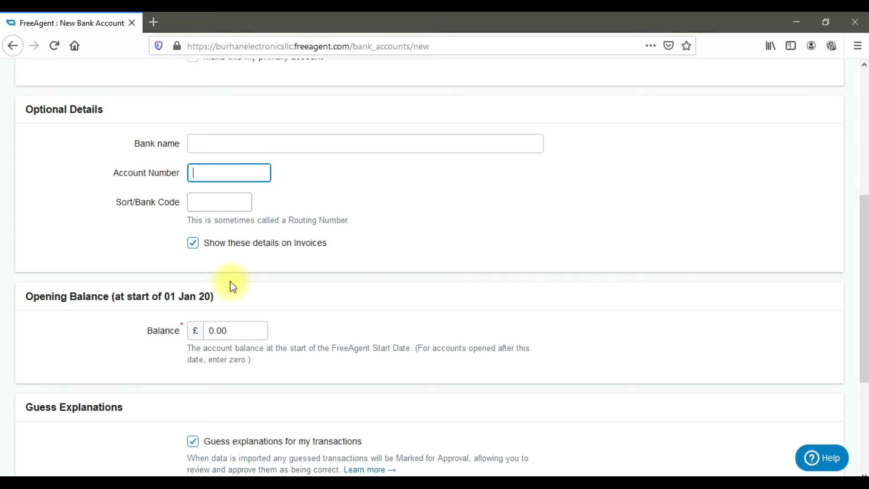
{"action": "scroll", "coordinate": [229, 285], "scroll_direction": "down", "scroll_amount": 3}
{"action": "left_click", "coordinate": [252, 206]}
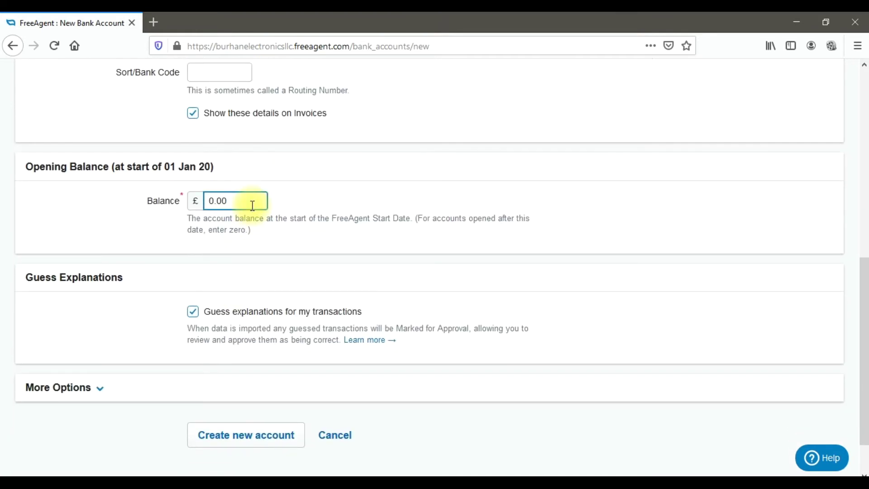
{"action": "key", "text": "BackSpace"}
{"action": "key", "text": "BackSpace"}
{"action": "key", "text": "BackSpace"}
{"action": "key", "text": "BackSpace"}
{"action": "type", "text": "50000"}
{"action": "scroll", "coordinate": [267, 304], "scroll_direction": "down", "scroll_amount": 1}
{"action": "scroll", "coordinate": [267, 304], "scroll_direction": "down", "scroll_amount": 2}
{"action": "left_click", "coordinate": [266, 384]}
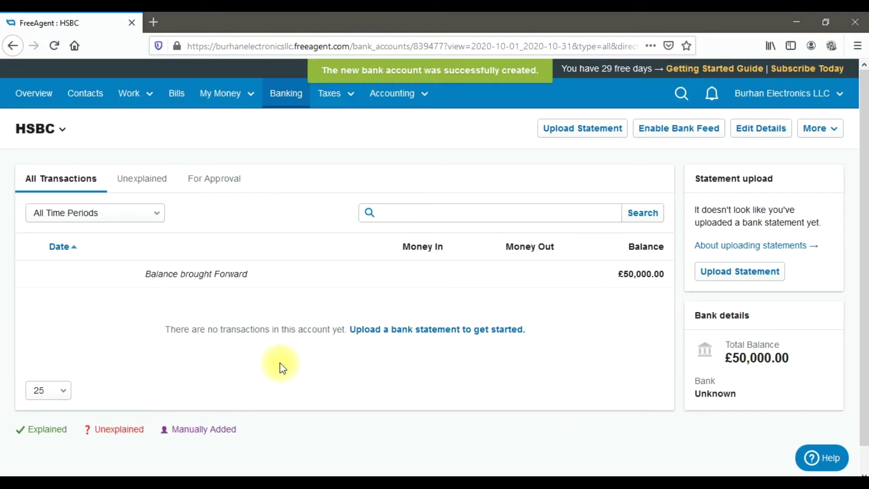
Review the bank accounts list in FreeAgent and compare it with the Banking Tab entries in the Excel chart of accounts.
{"action": "left_click", "coordinate": [301, 109]}
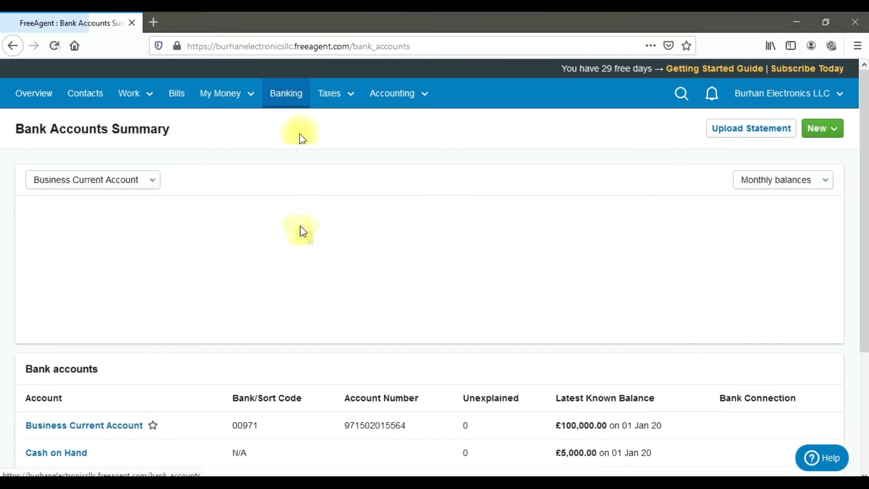
{"action": "scroll", "coordinate": [302, 232], "scroll_direction": "down", "scroll_amount": 3}
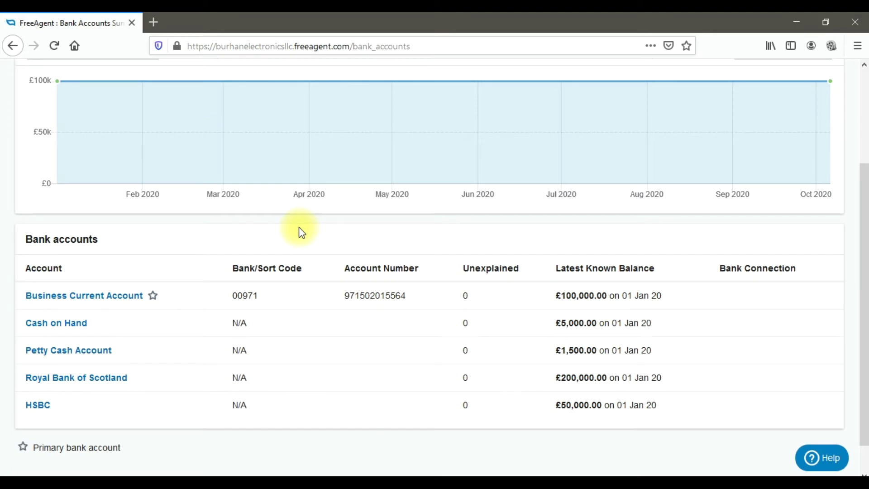
{"action": "scroll", "coordinate": [300, 233], "scroll_direction": "down", "scroll_amount": 1}
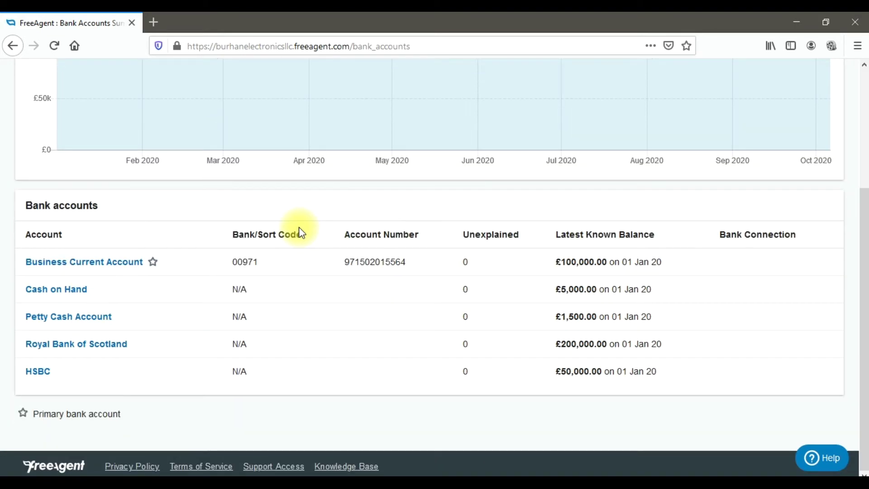
{"action": "left_click", "coordinate": [287, 474]}
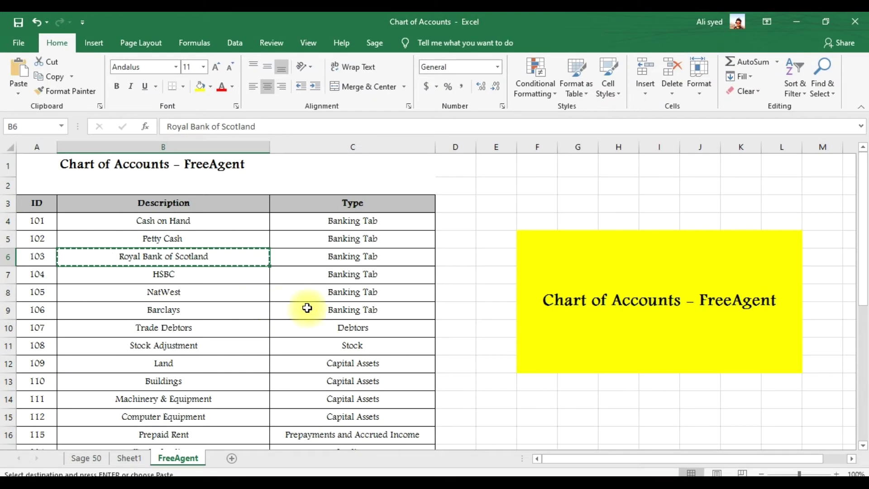
{"action": "left_click_drag", "start_coordinate": [186, 216], "coordinate": [327, 316]}
{"action": "scroll", "coordinate": [317, 319], "scroll_direction": "down", "scroll_amount": 1}
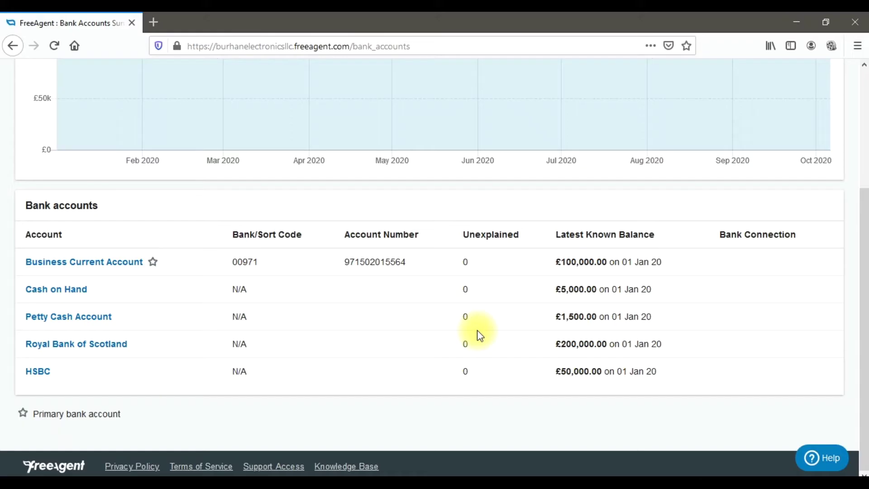
{"action": "left_click", "coordinate": [163, 482]}
Go to the Accounting Categories in the company settings and start adding a new Equity category.
{"action": "scroll", "coordinate": [615, 253], "scroll_direction": "up", "scroll_amount": 3}
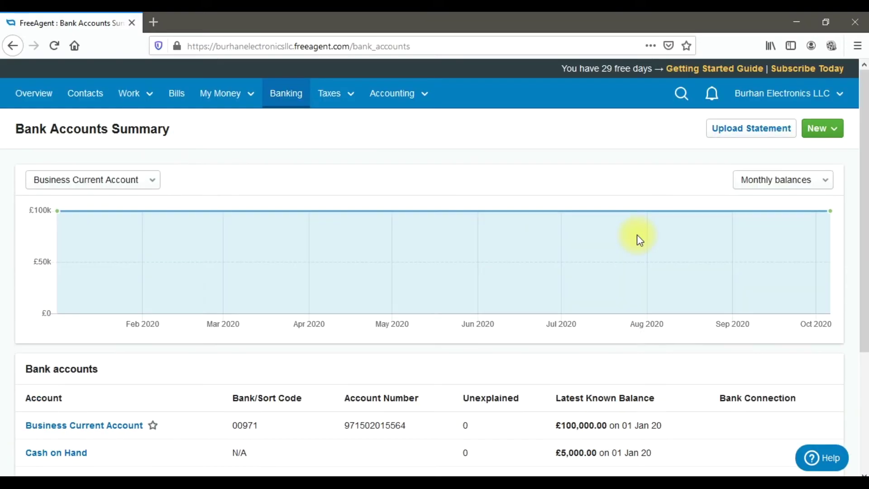
{"action": "left_click", "coordinate": [779, 101]}
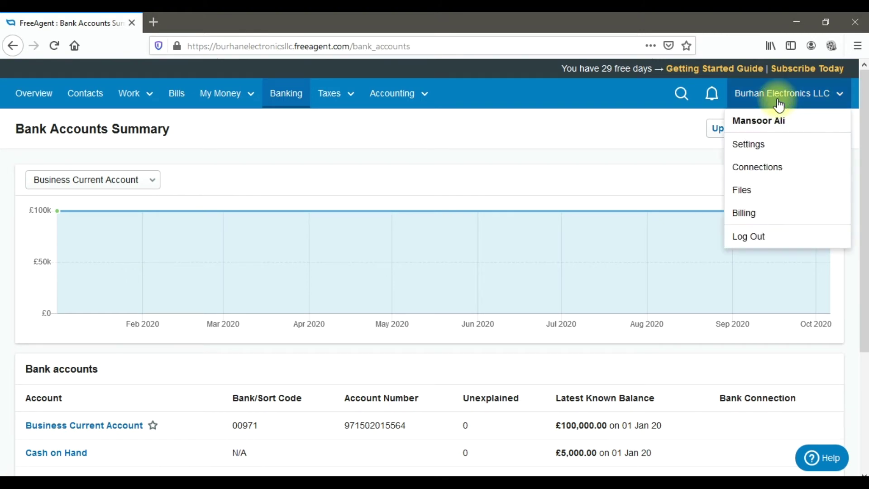
{"action": "left_click", "coordinate": [770, 144]}
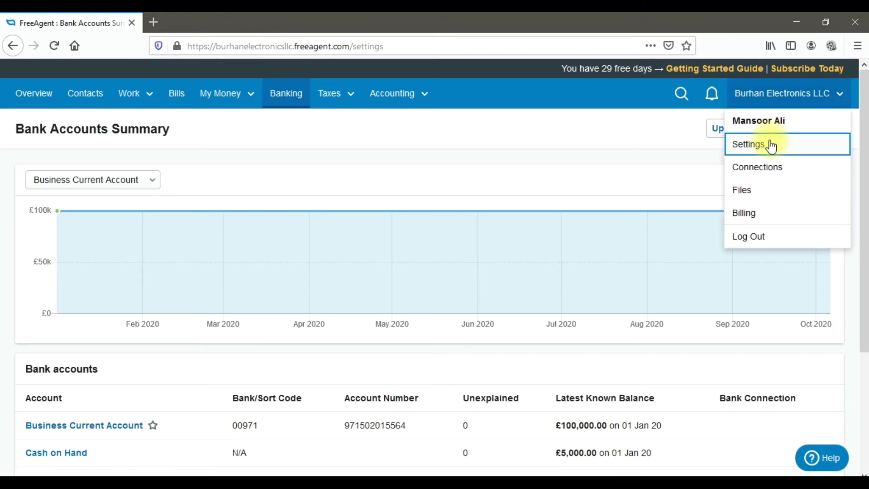
{"action": "scroll", "coordinate": [718, 163], "scroll_direction": "down", "scroll_amount": 5}
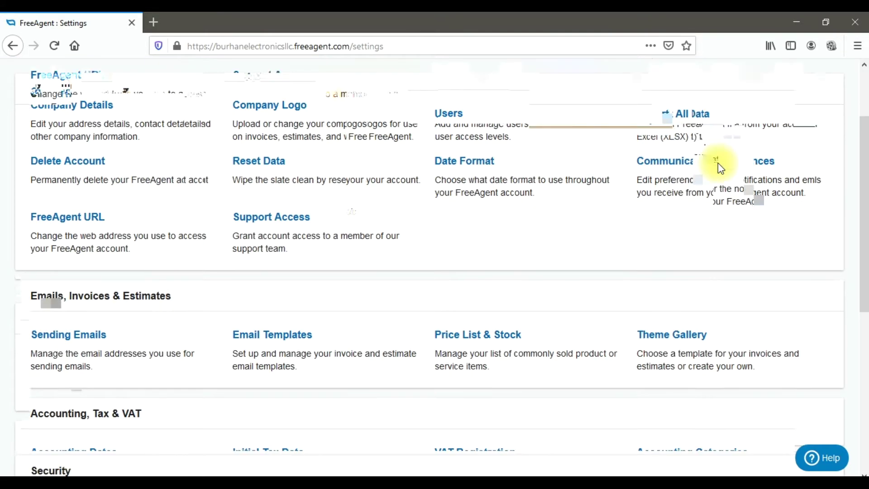
{"action": "left_click_drag", "start_coordinate": [29, 269], "coordinate": [141, 272]}
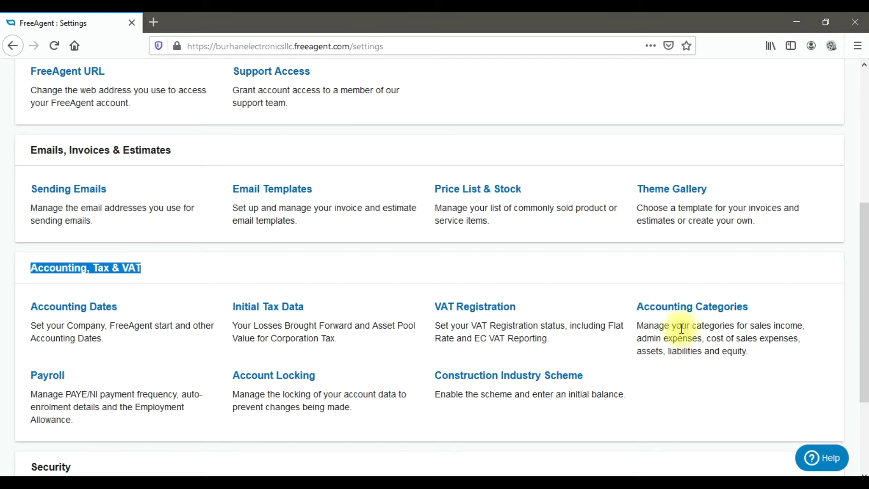
{"action": "left_click", "coordinate": [700, 311]}
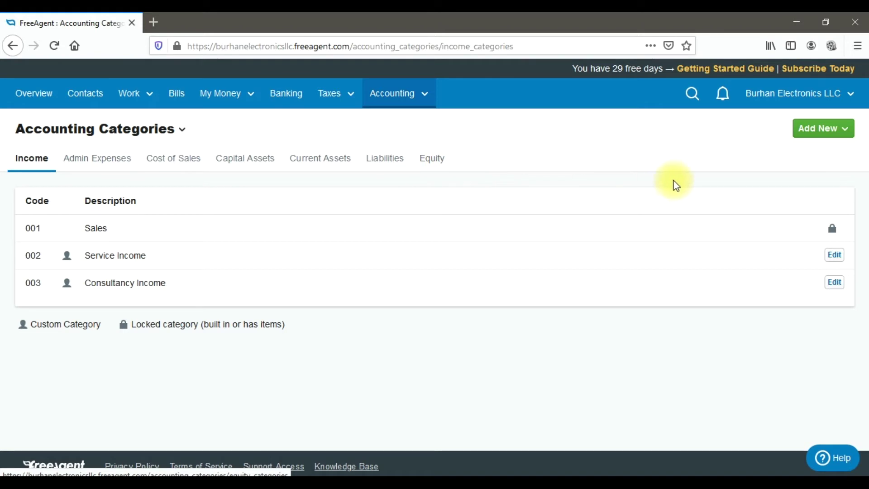
{"action": "left_click", "coordinate": [847, 134]}
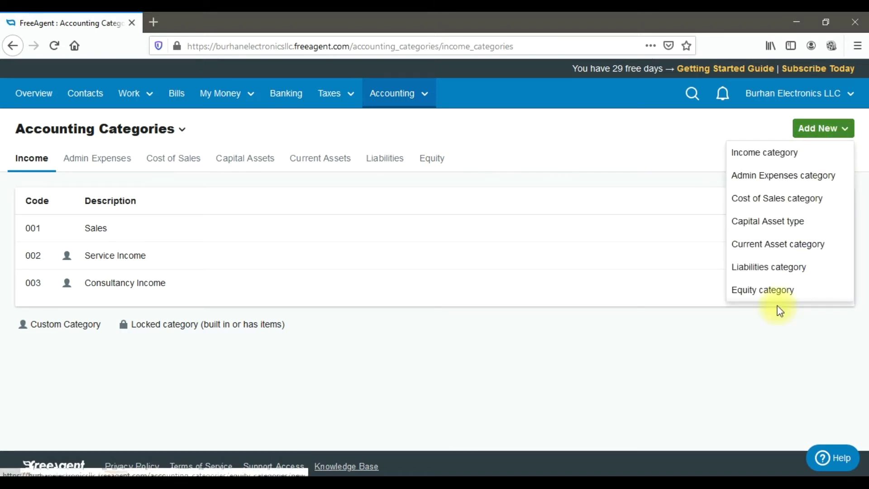
{"action": "left_click", "coordinate": [779, 293]}
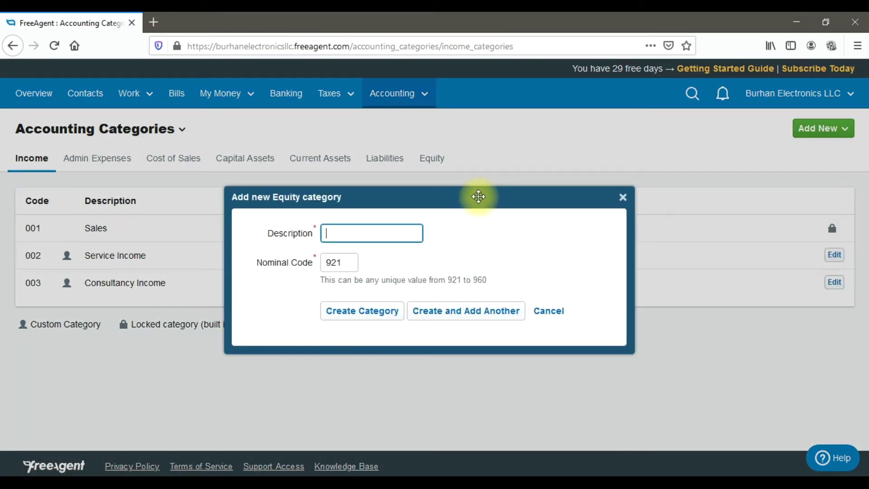
{"action": "type", "text": "Draw"}
{"action": "type", "text": "ing "}
{"action": "type", "text": "Withd"}
{"action": "type", "text": "ra"}
{"action": "key", "text": "BackSpace"}
{"action": "key", "text": "BackSpace"}
{"action": "key", "text": "BackSpace"}
{"action": "key", "text": "BackSpace"}
{"action": "key", "text": "BackSpace"}
{"action": "key", "text": "BackSpace"}
{"action": "key", "text": "BackSpace"}
{"action": "key", "text": "BackSpace"}
{"action": "key", "text": "BackSpace"}
{"action": "key", "text": "BackSpace"}
{"action": "key", "text": "BackSpace"}
{"action": "key", "text": "BackSpace"}
{"action": "key", "text": "BackSpace"}
{"action": "key", "text": "BackSpace"}
{"action": "key", "text": "BackSpace"}
Describe the new equity category as Owner Drawings, keep nominal code 921, and create it.
{"action": "type", "text": "Owners Dr"}
{"action": "key", "text": "BackSpace"}
{"action": "key", "text": "BackSpace"}
{"action": "key", "text": "BackSpace"}
{"action": "key", "text": "BackSpace"}
{"action": "type", "text": "Dr"}
{"action": "key", "text": "BackSpace"}
{"action": "type", "text": "rawings"}
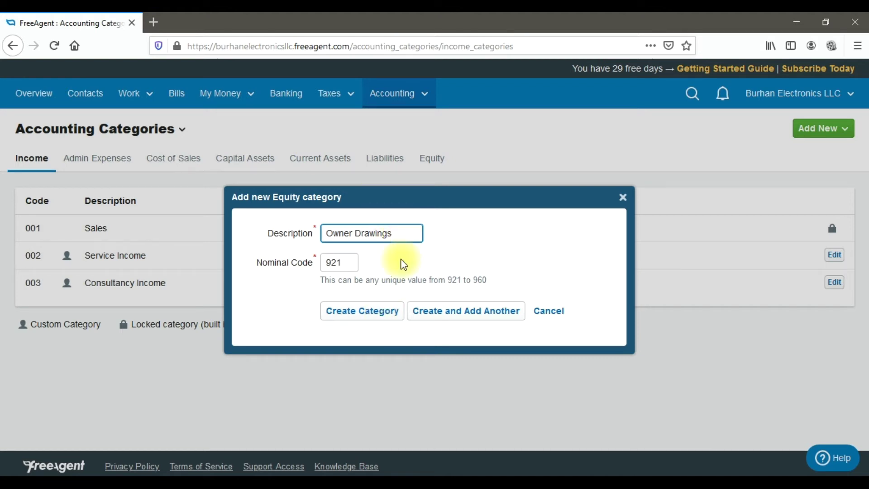
{"action": "left_click", "coordinate": [387, 314]}
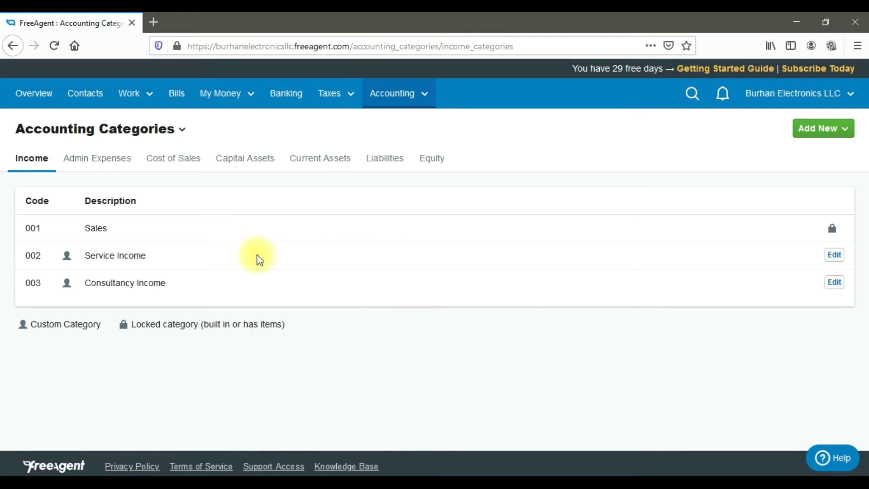
Review the custom and locked entries among the Equity categories, and open the Owner Drawings category for editing.
{"action": "left_click", "coordinate": [432, 163]}
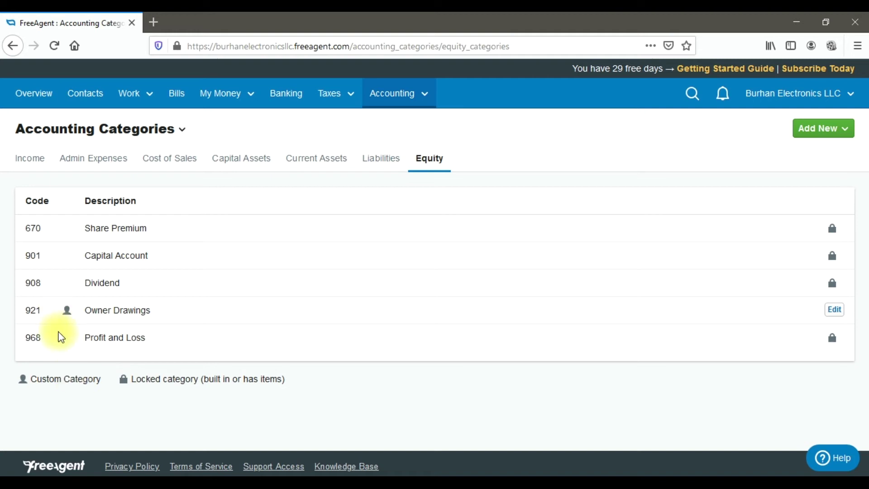
{"action": "left_click_drag", "start_coordinate": [32, 378], "coordinate": [105, 389]}
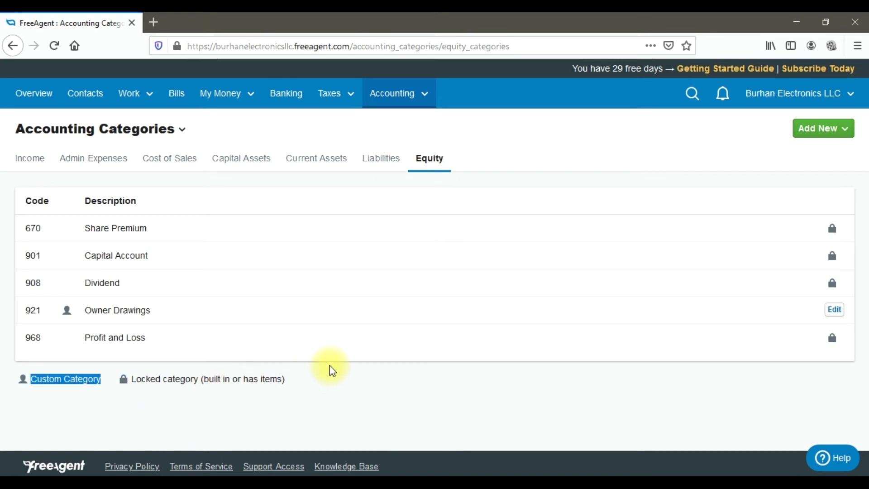
{"action": "left_click", "coordinate": [837, 232]}
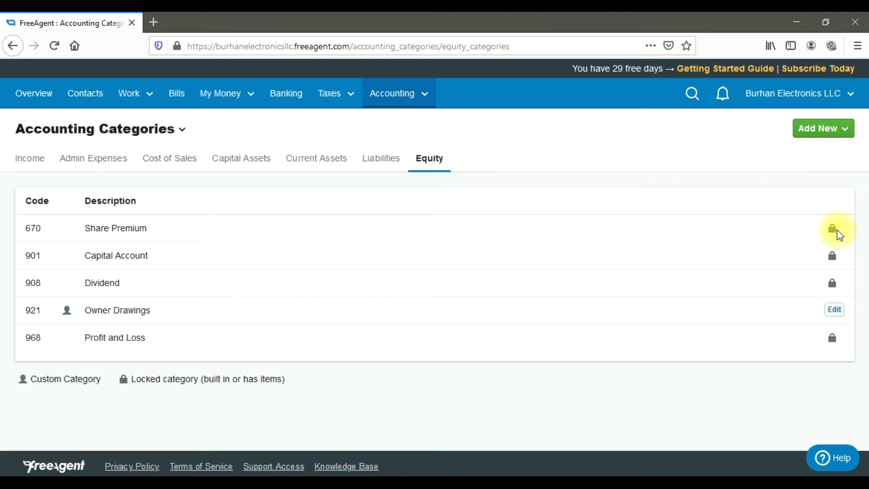
{"action": "mouse_move", "coordinate": [834, 235]}
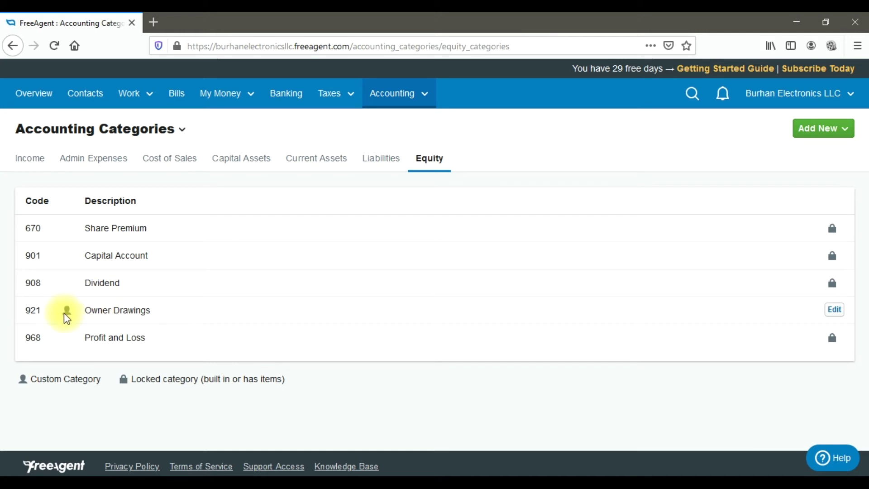
{"action": "left_click", "coordinate": [836, 312]}
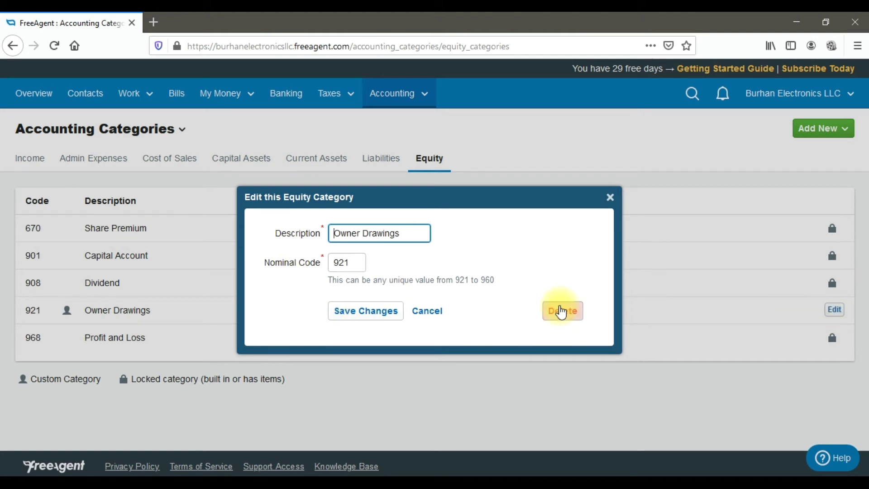
Leave the Owner Drawings category without changes and locate Trade Debtors in the Excel chart of accounts.
{"action": "left_click", "coordinate": [430, 312]}
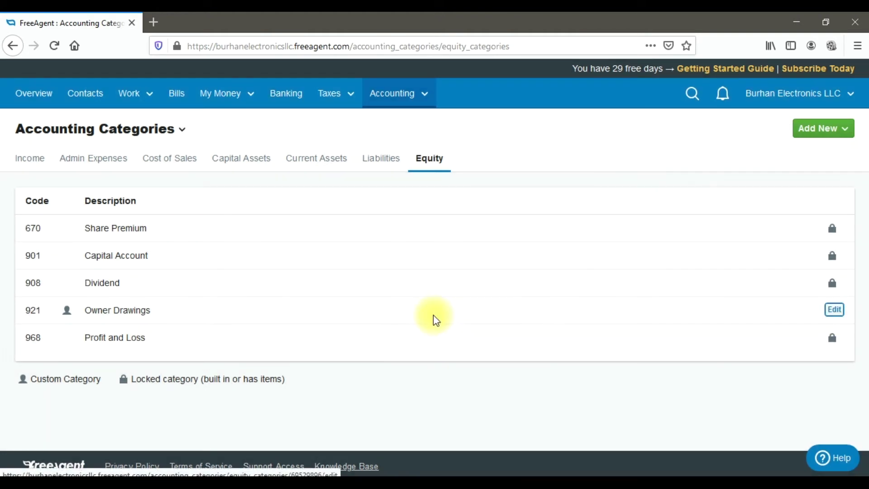
{"action": "left_click", "coordinate": [294, 480]}
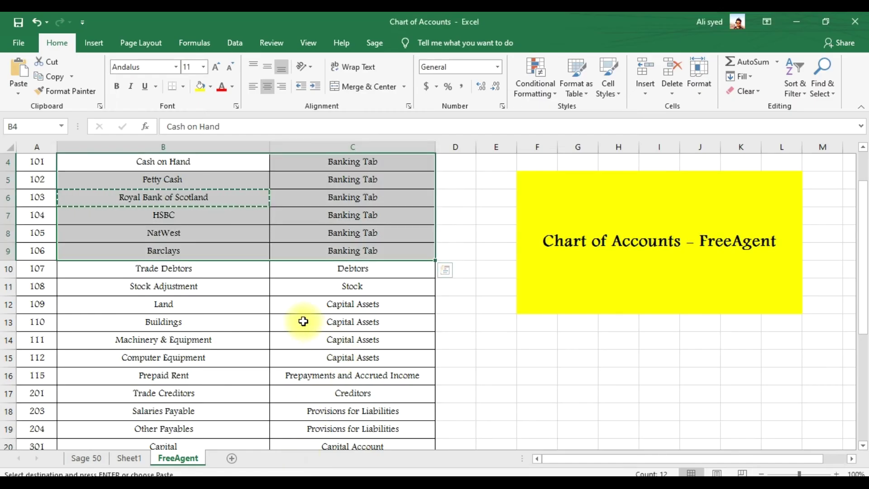
{"action": "left_click", "coordinate": [252, 267]}
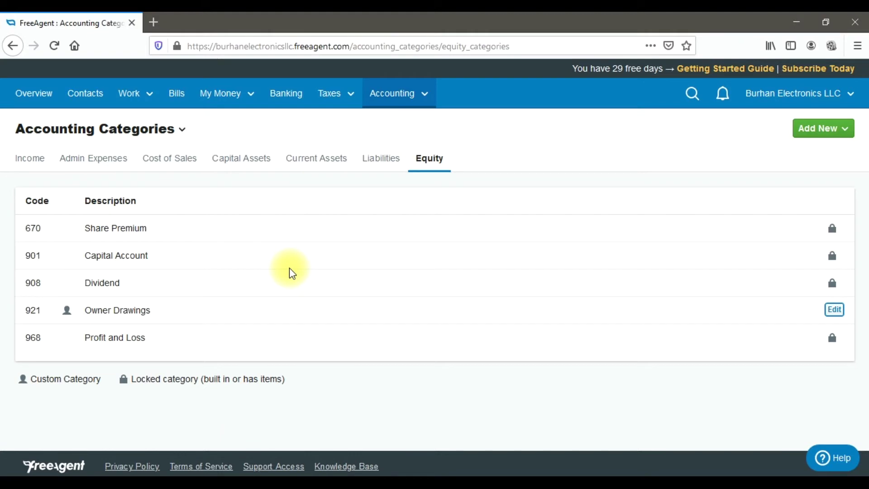
Switch to FreeAgent and check the Trade Debtors category and its reporting type among the Current Assets categories.
{"action": "key", "text": "alt+Tab"}
{"action": "left_click", "coordinate": [298, 165]}
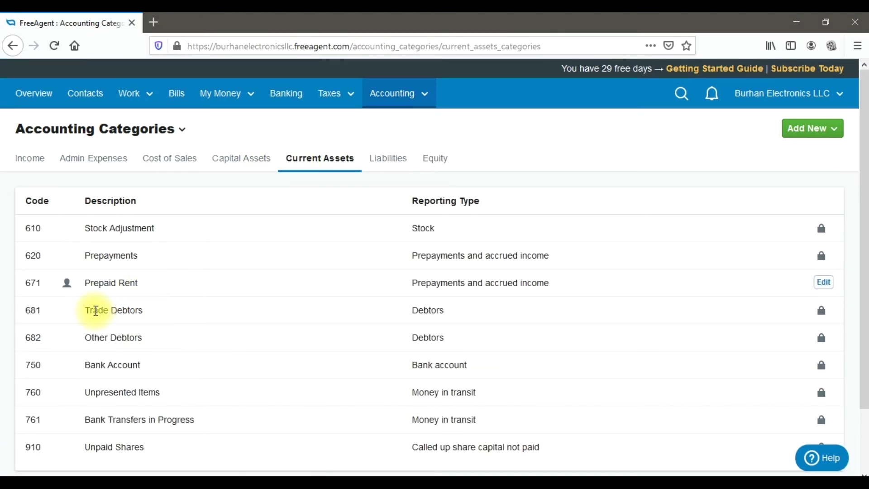
{"action": "left_click_drag", "start_coordinate": [85, 310], "coordinate": [143, 311]}
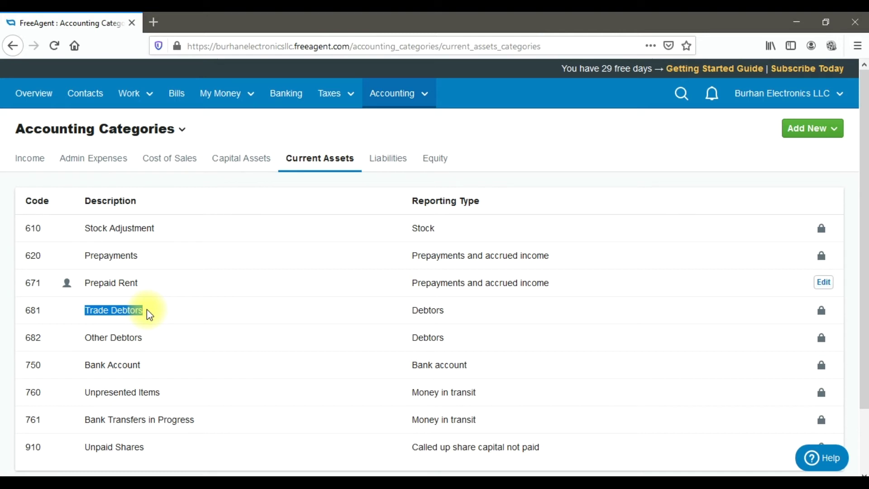
{"action": "left_click_drag", "start_coordinate": [412, 310], "coordinate": [445, 310]}
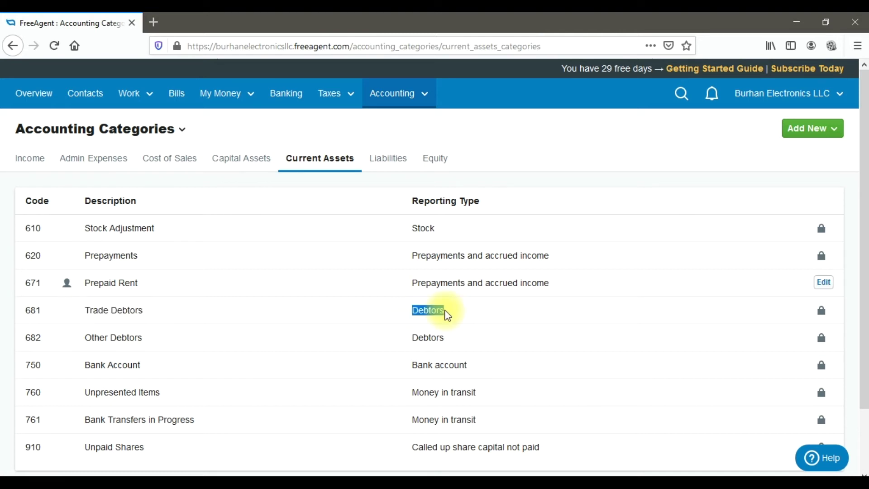
{"action": "scroll", "coordinate": [192, 237], "scroll_direction": "down", "scroll_amount": 2}
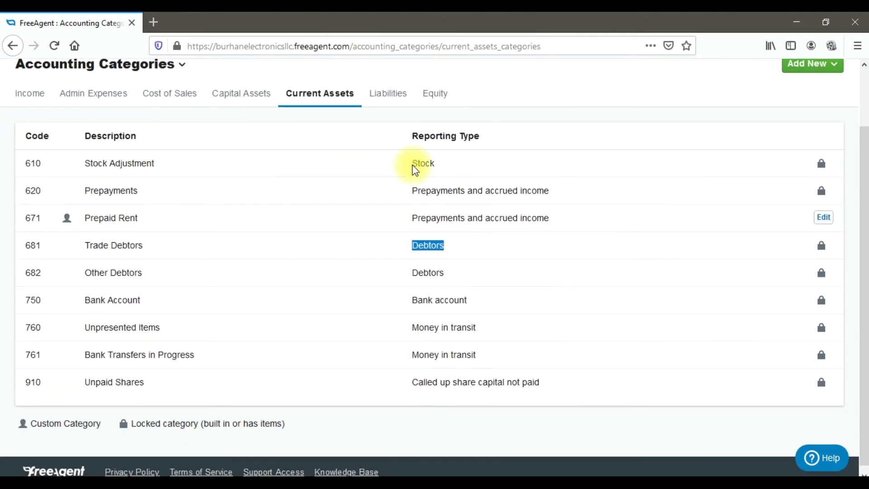
Look up Land in the Excel chart of accounts and open the Capital Assets categories in FreeAgent.
{"action": "key", "text": "alt+Tab"}
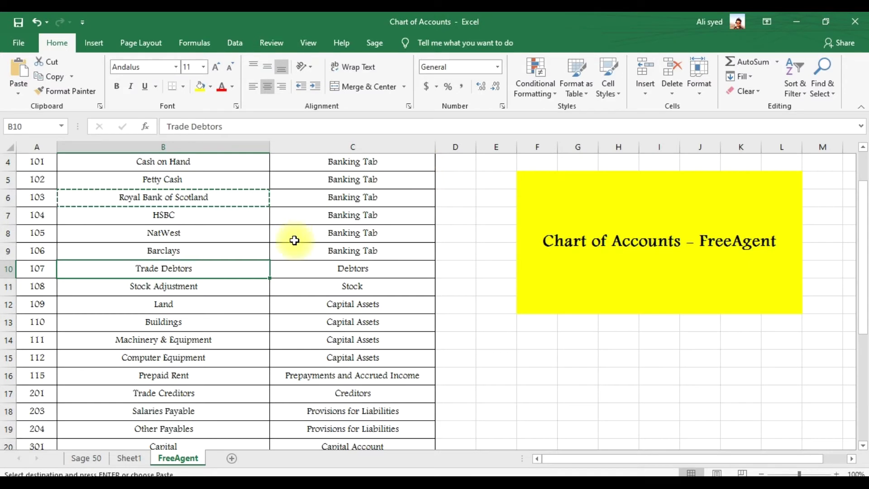
{"action": "left_click", "coordinate": [234, 303]}
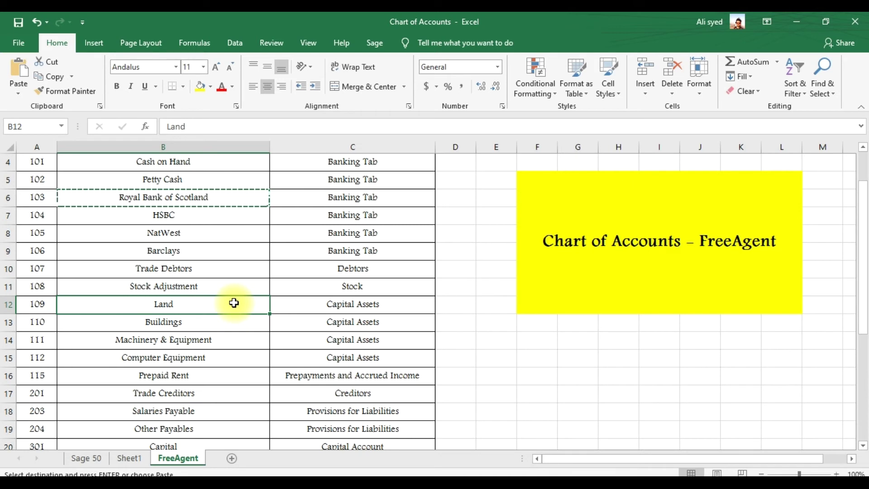
{"action": "key", "text": "alt+Tab"}
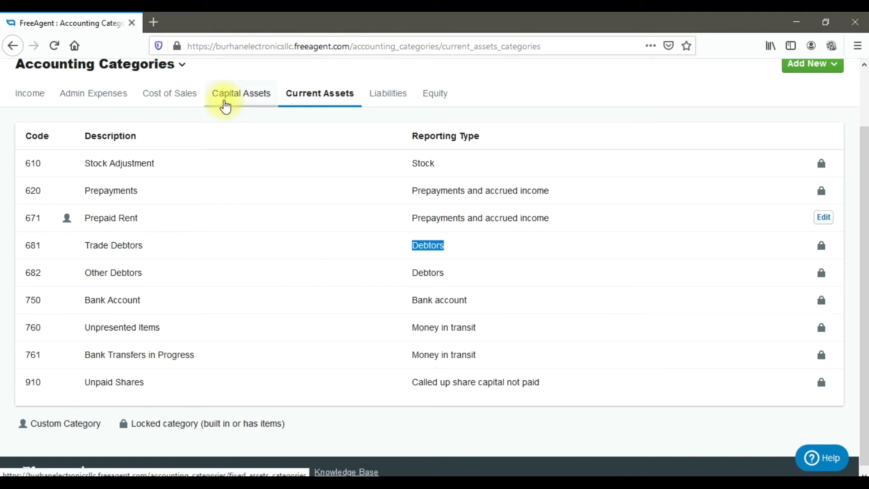
{"action": "left_click", "coordinate": [226, 106]}
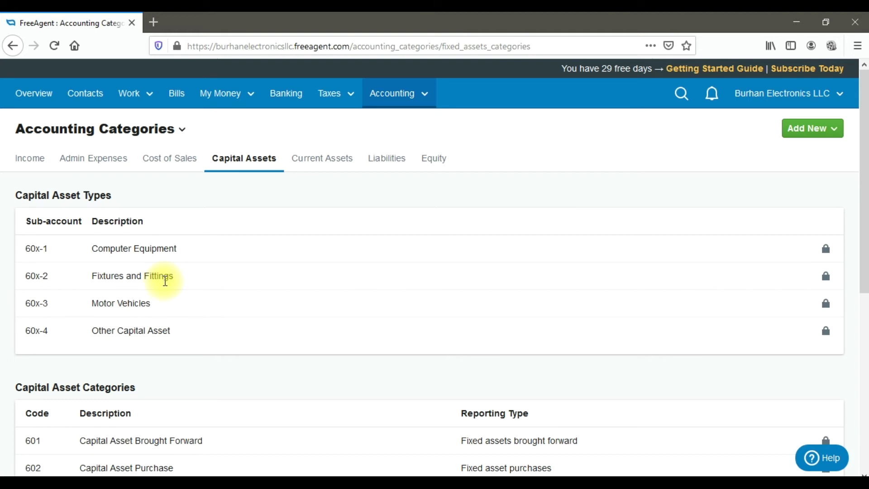
Add a new capital asset type named Land.
{"action": "left_click", "coordinate": [833, 130]}
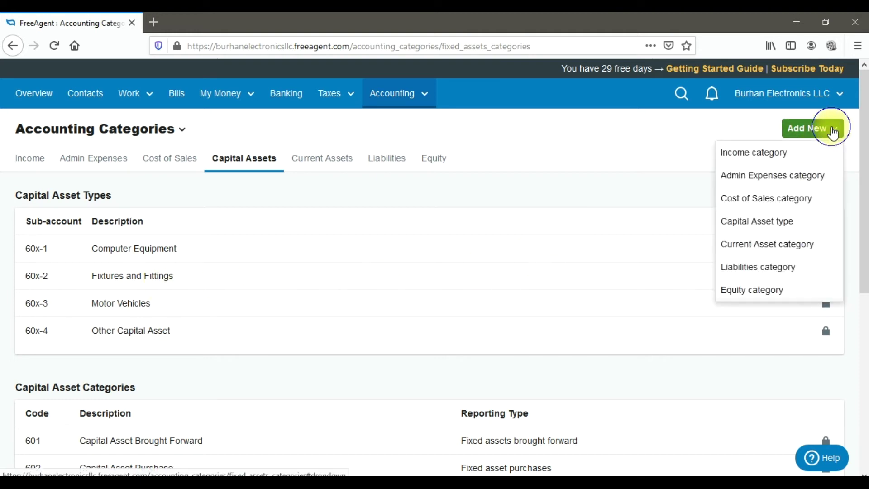
{"action": "left_click", "coordinate": [798, 223]}
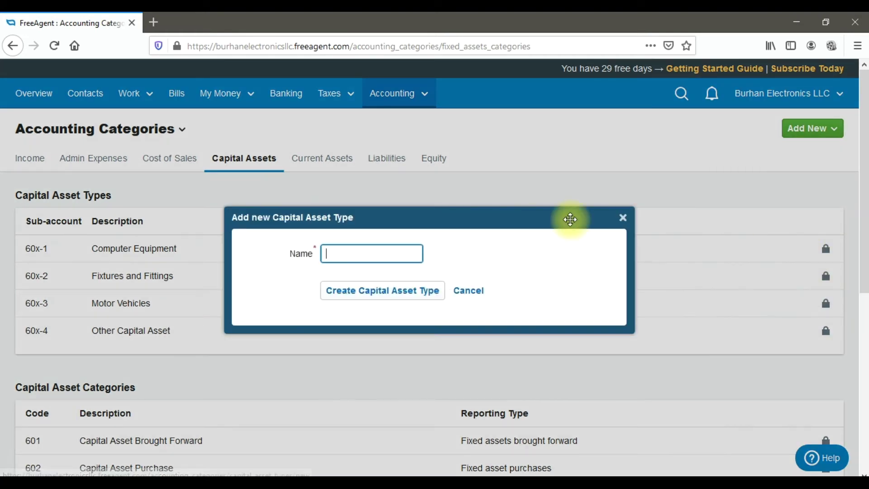
{"action": "type", "text": "Ln"}
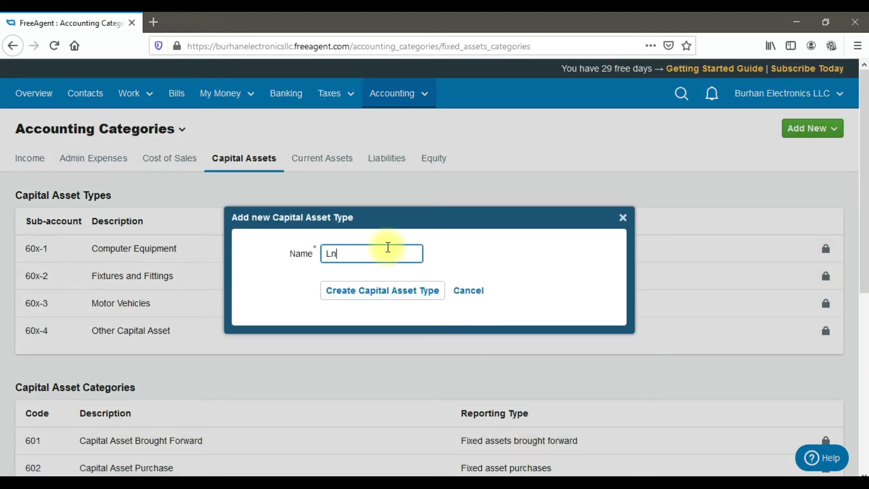
{"action": "key", "text": "BackSpace"}
{"action": "type", "text": "and"}
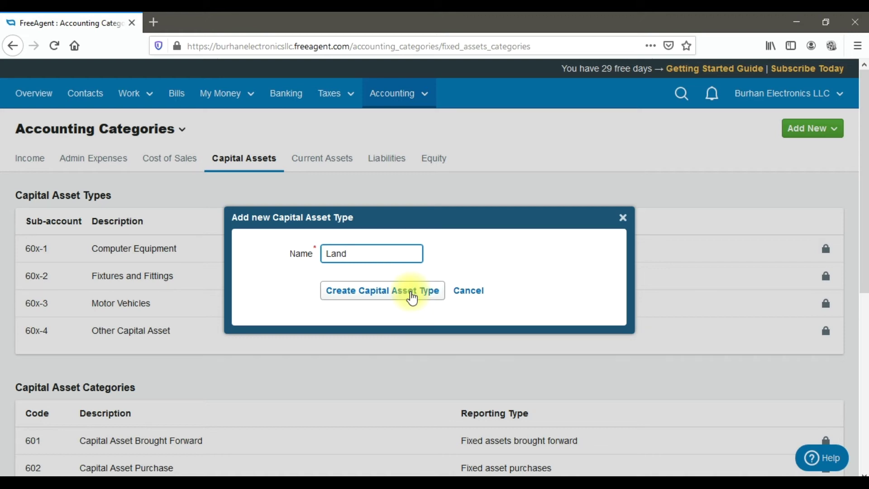
{"action": "left_click", "coordinate": [412, 299]}
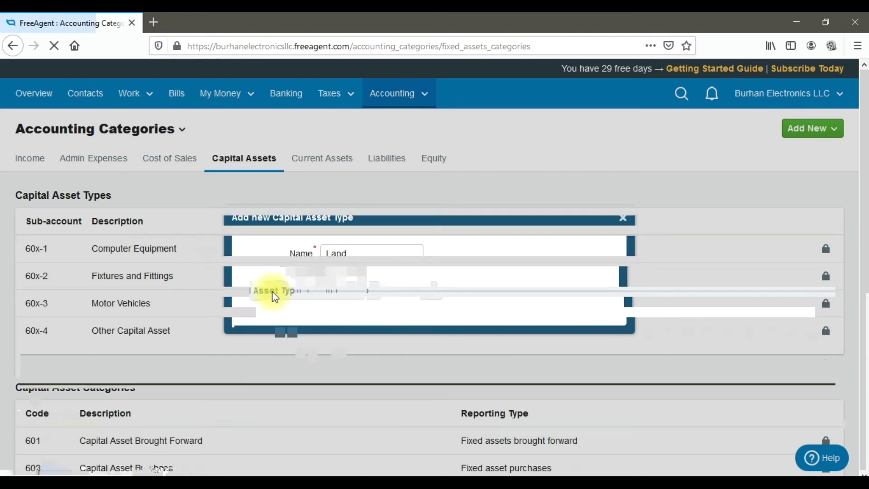
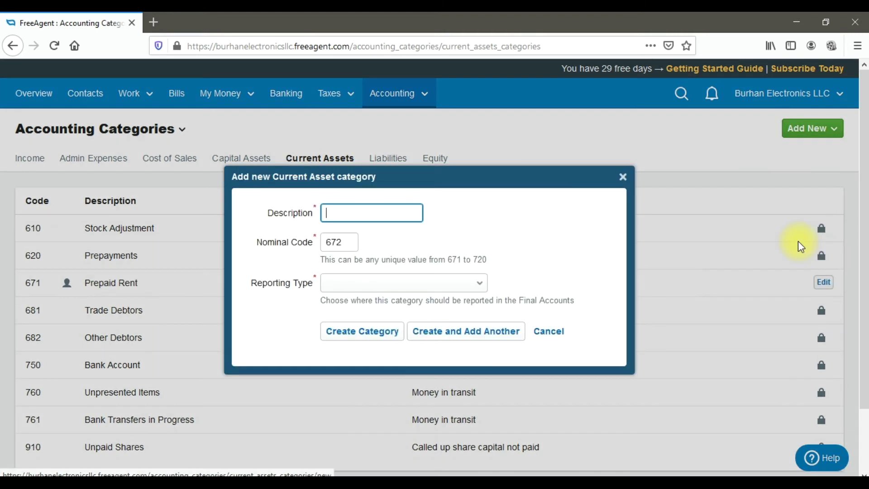
Create the current asset category Prepaid Insurance with nominal code 672 and reporting type Prepayments and accrued income.
{"action": "type", "text": "Pre"}
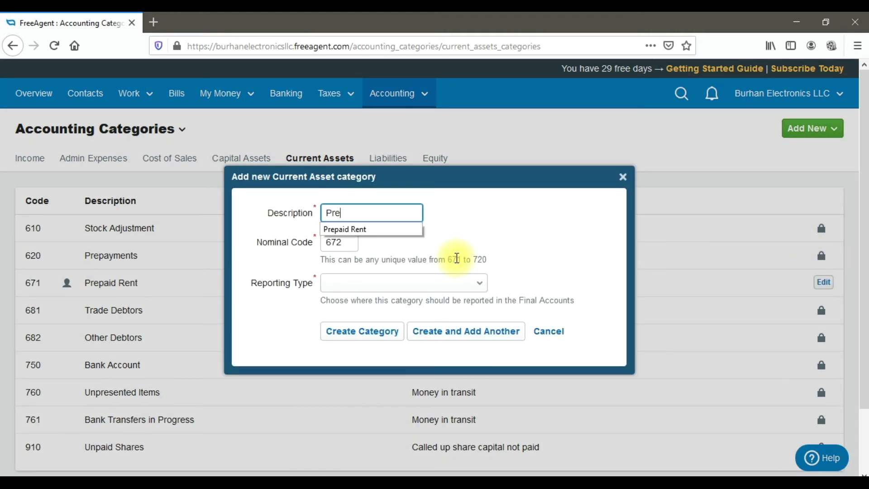
{"action": "type", "text": "paid Insurance"}
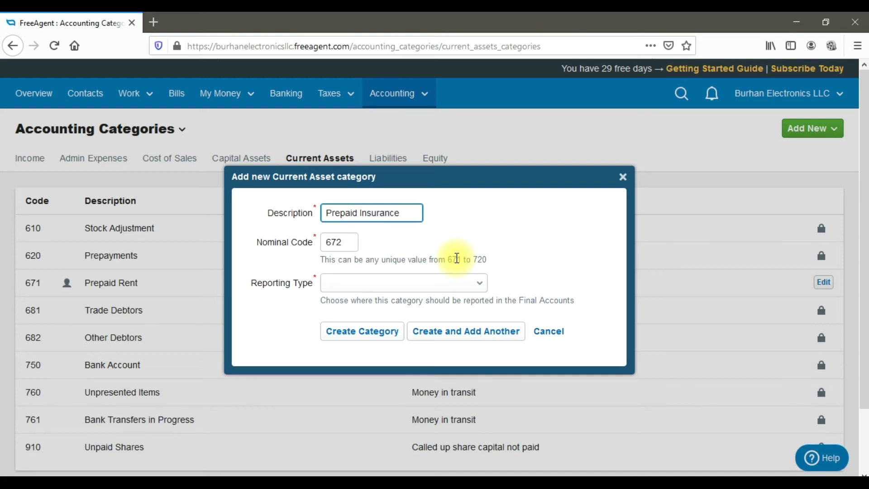
{"action": "double_click", "coordinate": [346, 248]}
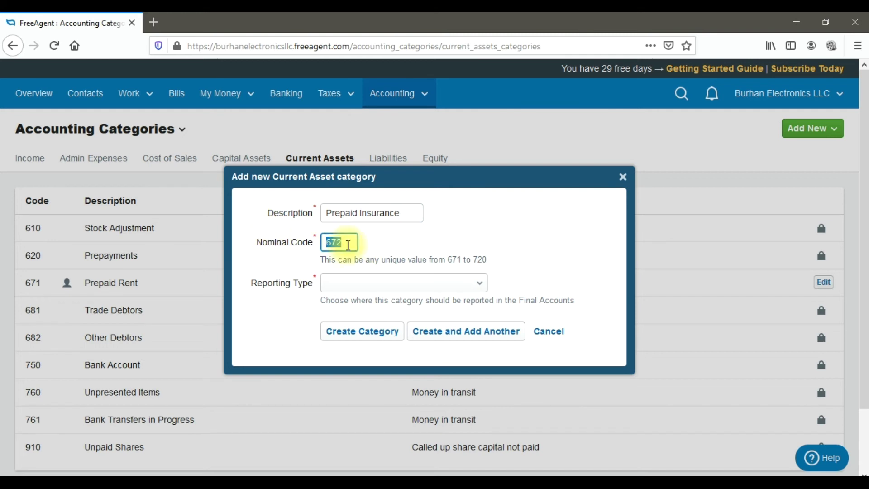
{"action": "left_click", "coordinate": [400, 285]}
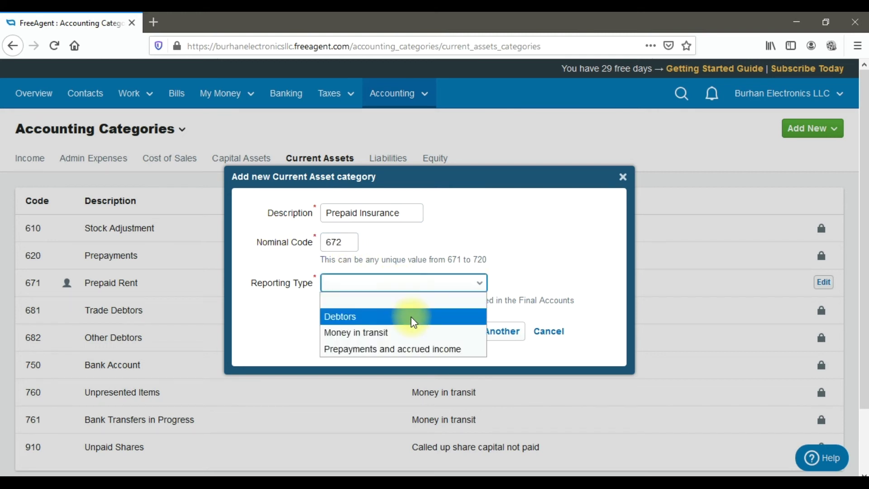
{"action": "left_click", "coordinate": [435, 349]}
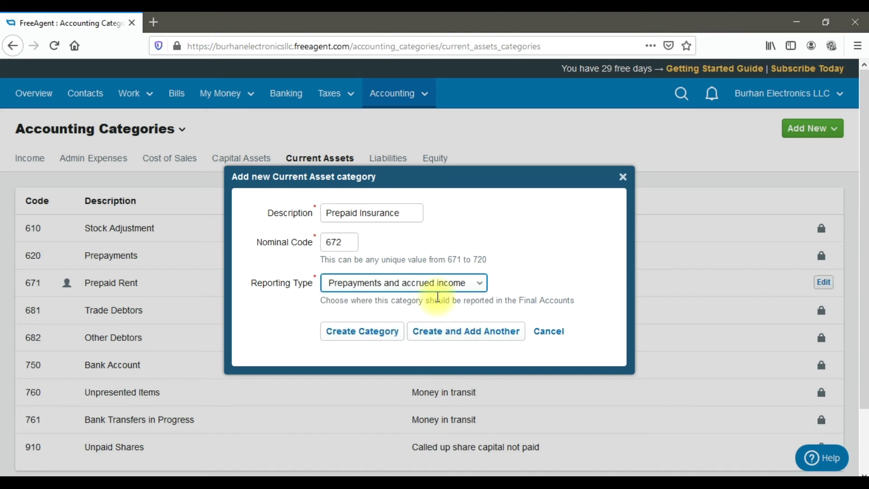
{"action": "left_click", "coordinate": [374, 337]}
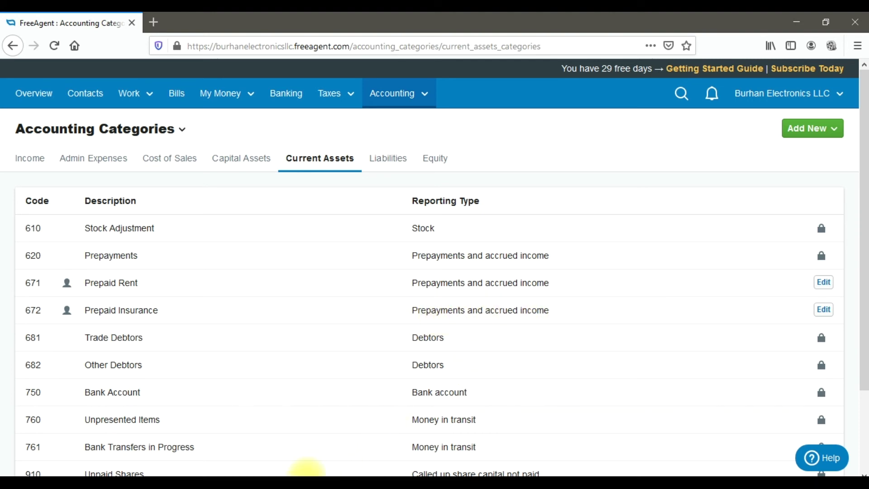
Look up Trade Creditors and Salaries Payable with their account types in the Excel chart of accounts.
{"action": "left_click", "coordinate": [299, 475]}
{"action": "left_click", "coordinate": [225, 345]}
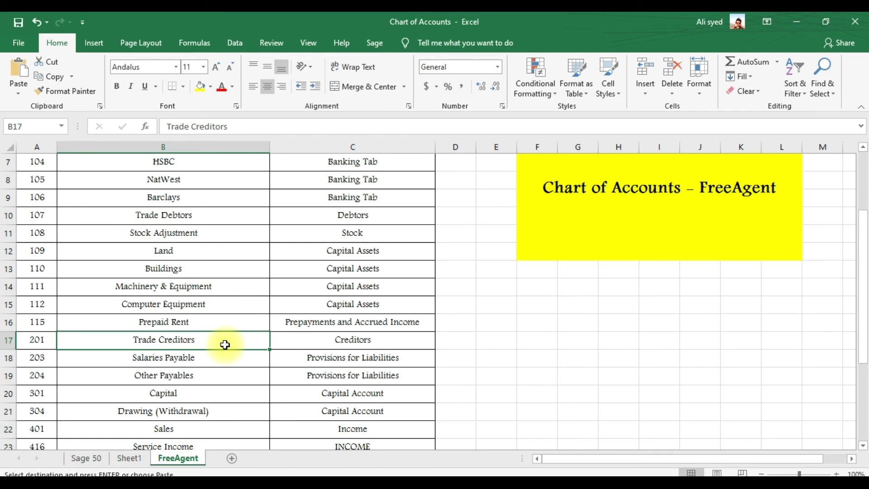
{"action": "scroll", "coordinate": [225, 344], "scroll_direction": "down", "scroll_amount": 1}
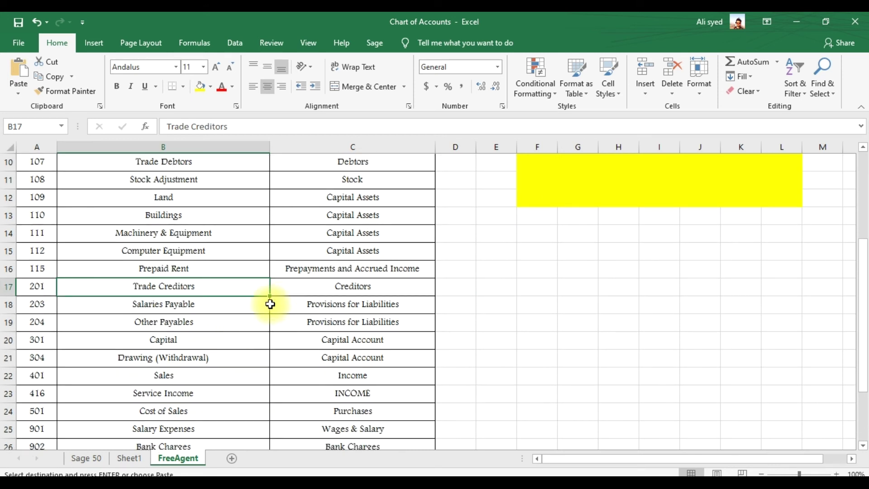
{"action": "left_click", "coordinate": [248, 306]}
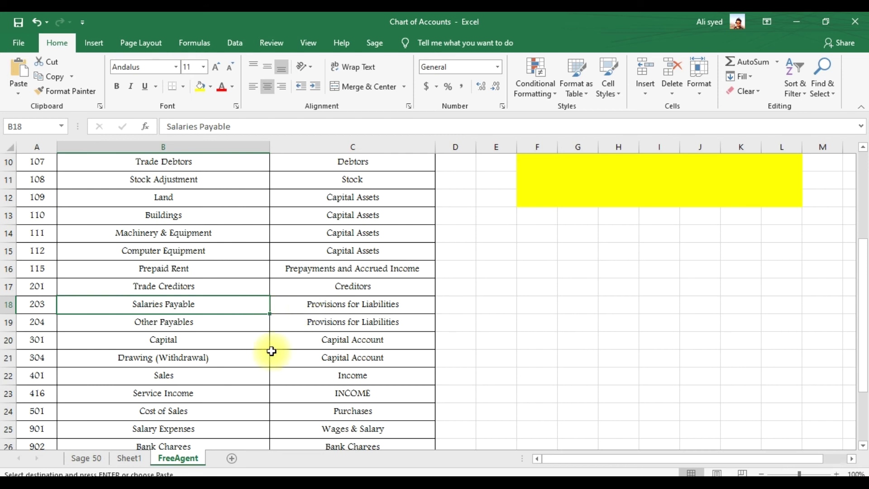
Start a new Liabilities category in FreeAgent and describe it as Salaries Payable.
{"action": "key", "text": "alt+Tab"}
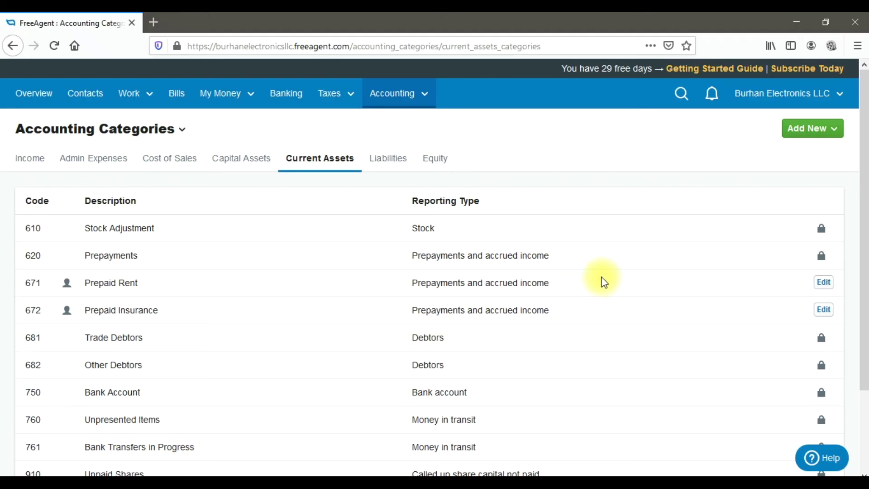
{"action": "left_click", "coordinate": [836, 135]}
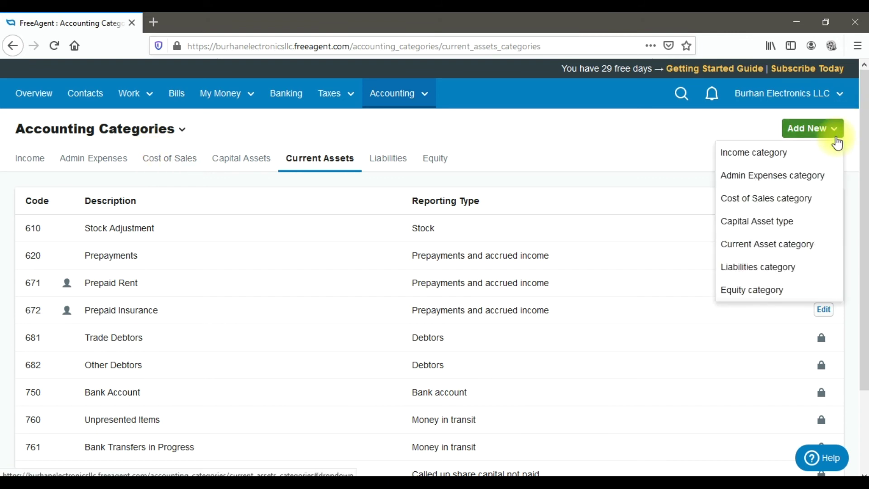
{"action": "left_click", "coordinate": [799, 266]}
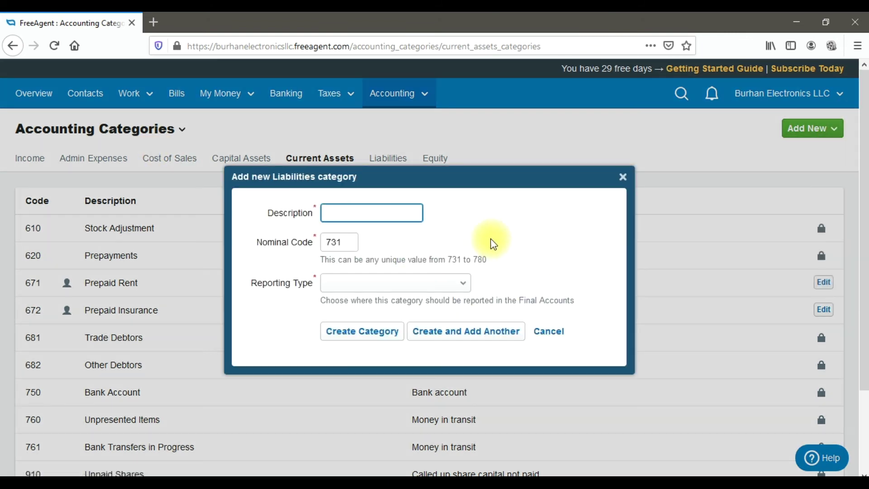
{"action": "type", "text": "Salaries"}
{"action": "key", "text": "BackSpace"}
{"action": "key", "text": "BackSpace"}
{"action": "key", "text": "BackSpace"}
{"action": "key", "text": "BackSpace"}
{"action": "key", "text": "BackSpace"}
{"action": "key", "text": "BackSpace"}
{"action": "type", "text": "laries Payable"}
Set the Salaries Payable reporting type to Provisions for liabilities, keep nominal code 731, and create the category.
{"action": "left_click", "coordinate": [436, 283]}
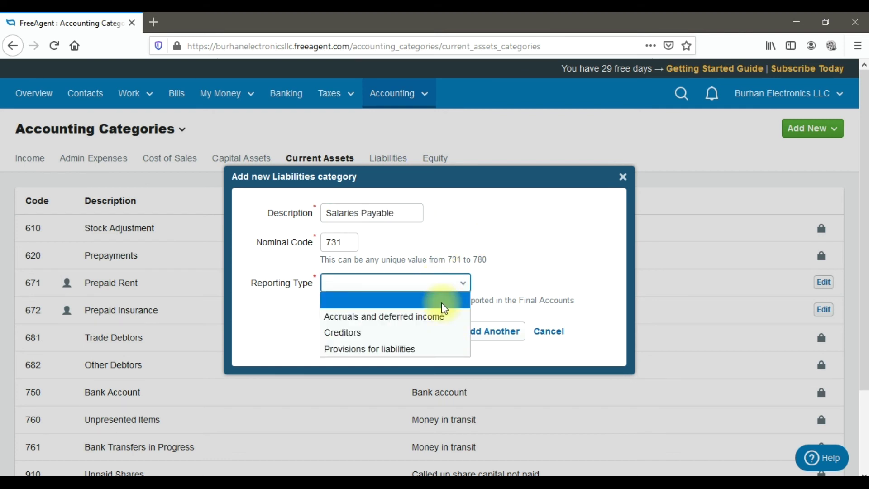
{"action": "left_click", "coordinate": [428, 343]}
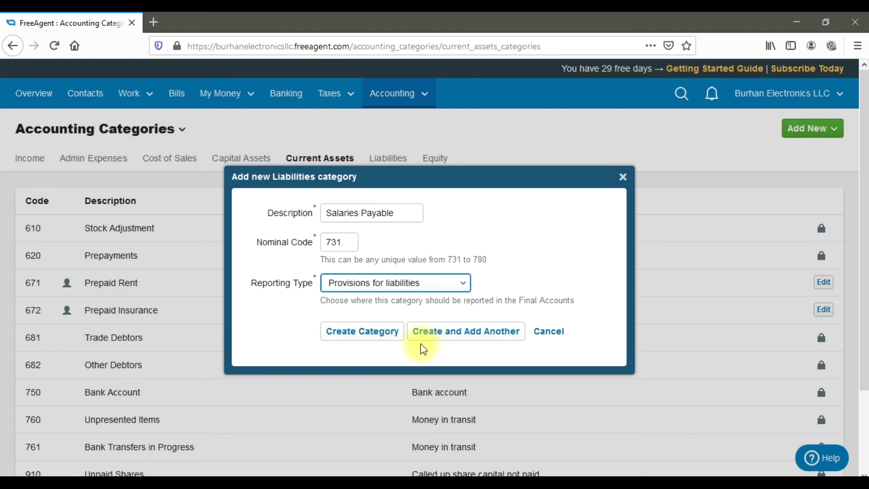
{"action": "left_click", "coordinate": [380, 331]}
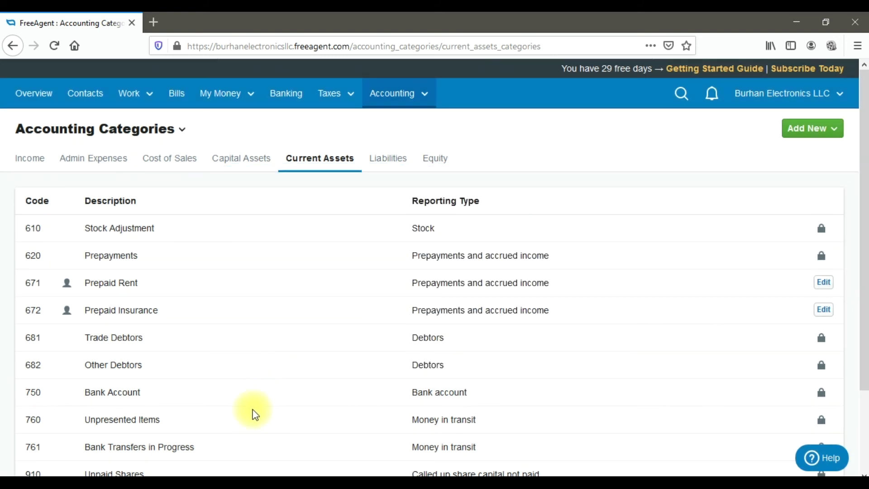
Find the Capital account in the Excel chart and open the Equity categories in FreeAgent to compare.
{"action": "left_click", "coordinate": [276, 474]}
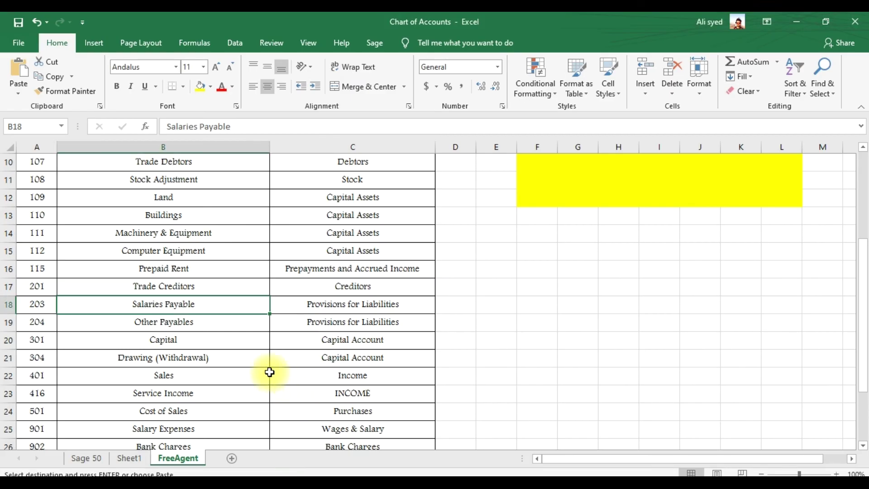
{"action": "left_click", "coordinate": [219, 339]}
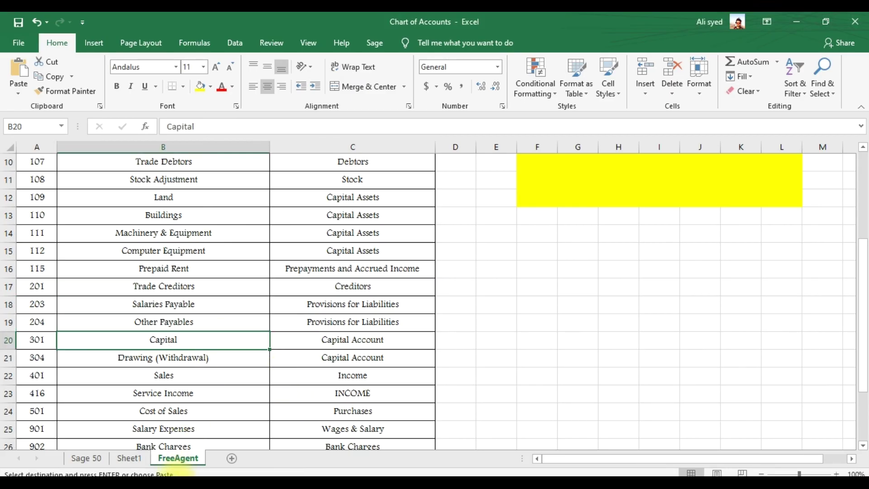
{"action": "left_click", "coordinate": [179, 473]}
{"action": "left_click", "coordinate": [431, 176]}
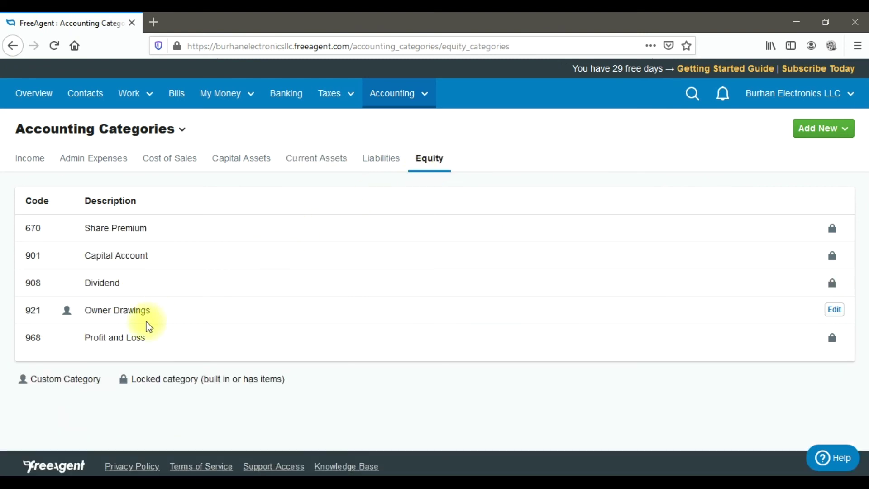
Check FreeAgent's Capital Account, then find Sales in the Excel chart of accounts and compare it with FreeAgent's Income categories.
{"action": "left_click_drag", "start_coordinate": [131, 259], "coordinate": [140, 259]}
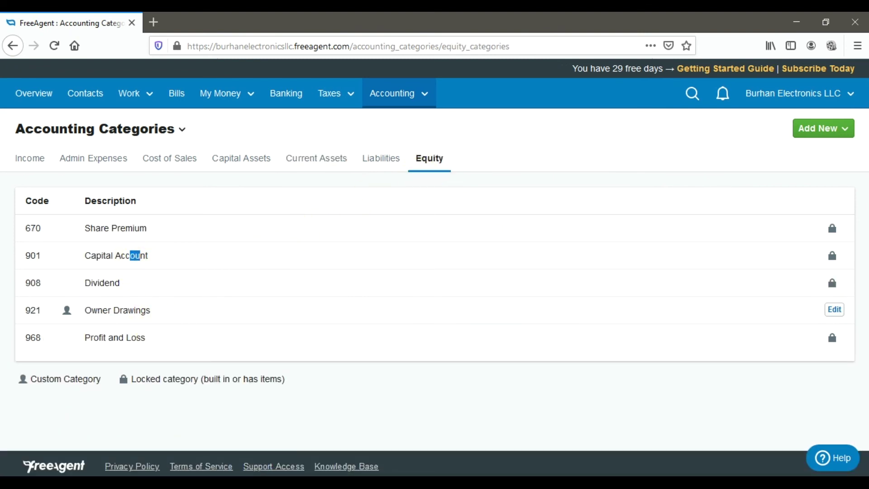
{"action": "left_click", "coordinate": [297, 482]}
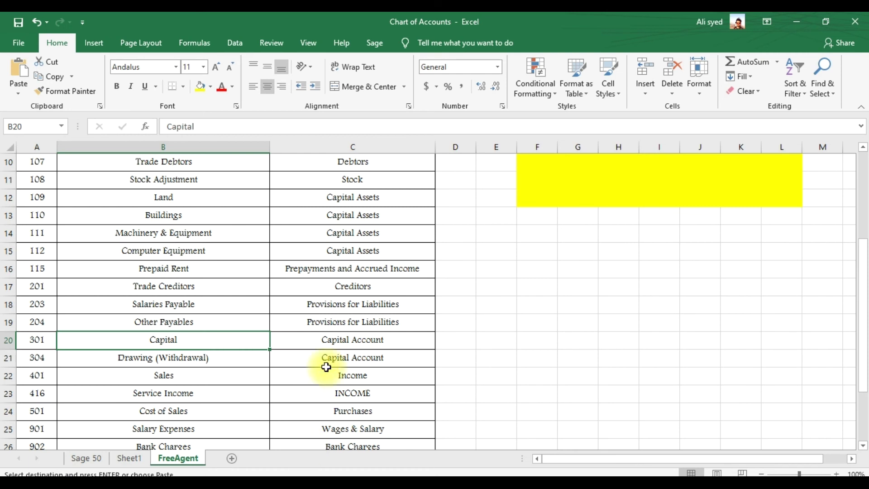
{"action": "scroll", "coordinate": [327, 371], "scroll_direction": "down", "scroll_amount": 2}
{"action": "left_click", "coordinate": [229, 271]}
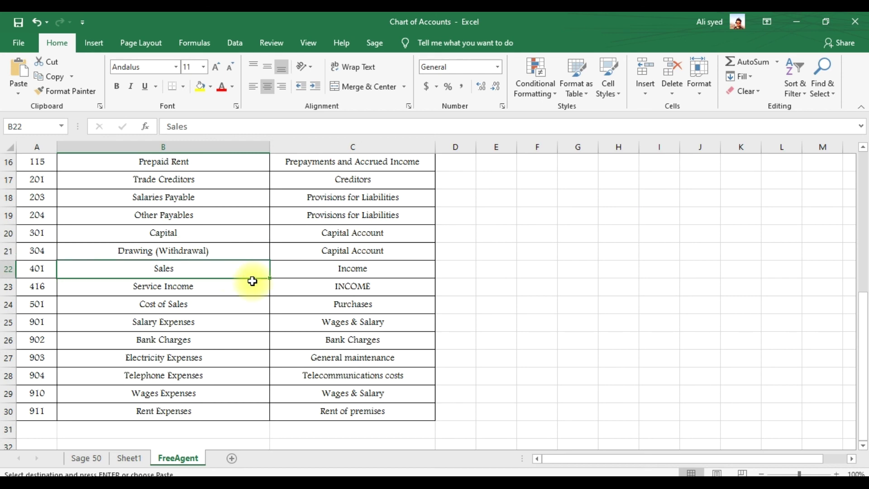
{"action": "key", "text": "alt+Tab"}
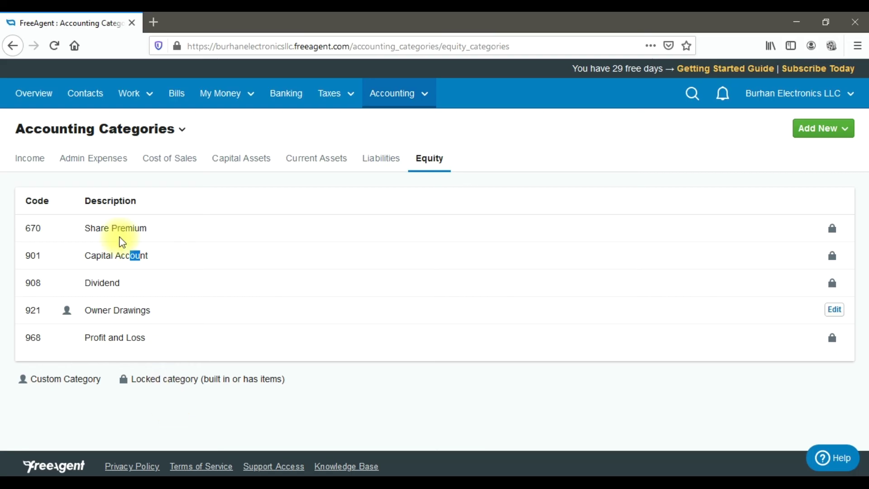
{"action": "left_click", "coordinate": [37, 156]}
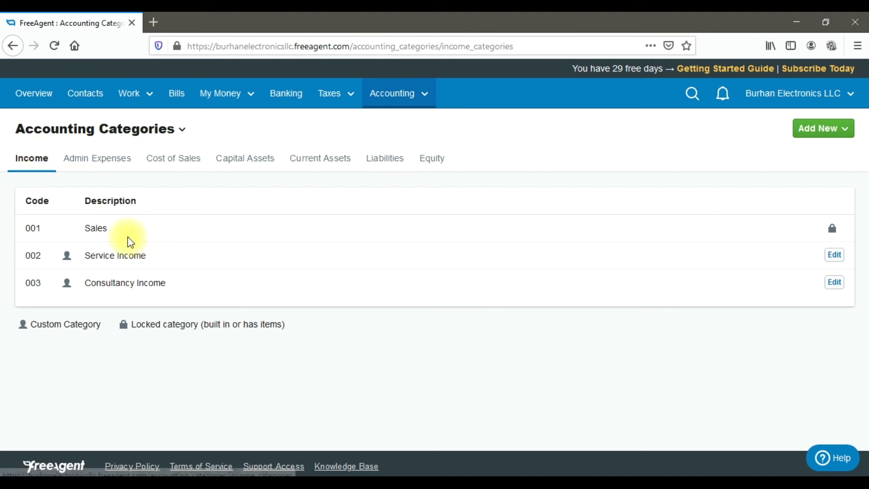
{"action": "left_click_drag", "start_coordinate": [86, 227], "coordinate": [126, 240]}
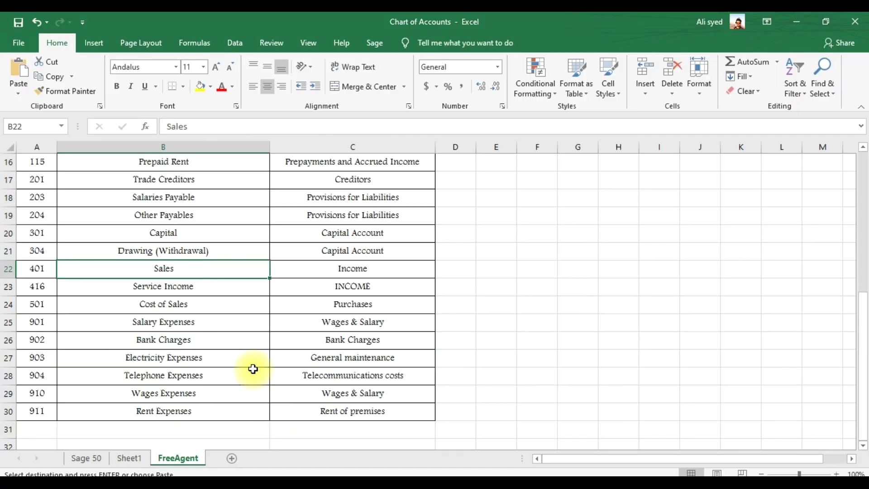
Look up Electricity Expenses and its account type in the Excel chart of accounts, and return to FreeAgent.
{"action": "left_click", "coordinate": [262, 361]}
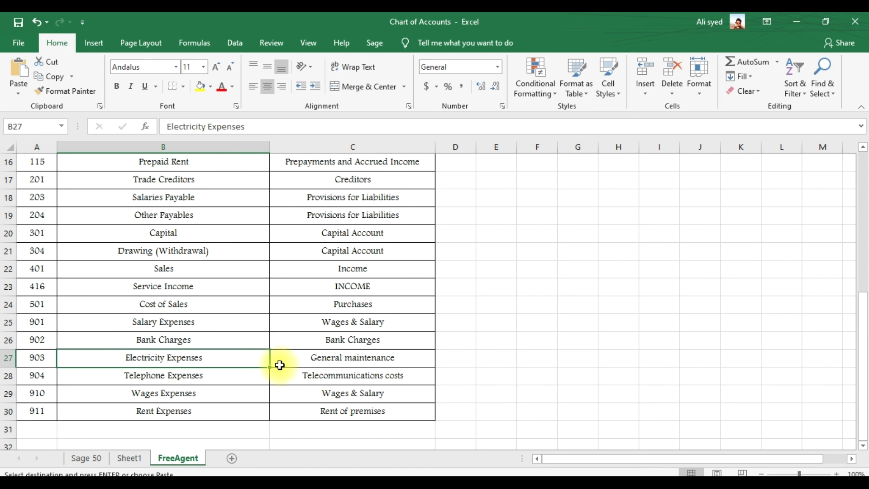
{"action": "left_click", "coordinate": [324, 357]}
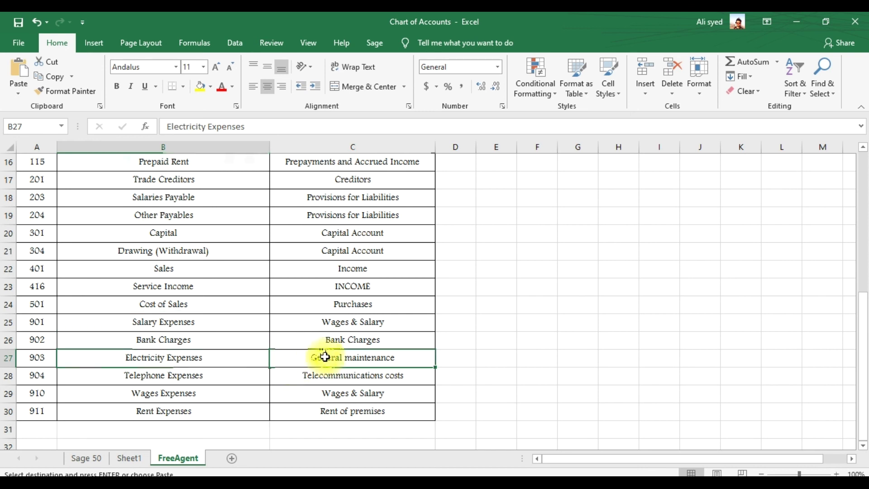
{"action": "key", "text": "alt+Tab"}
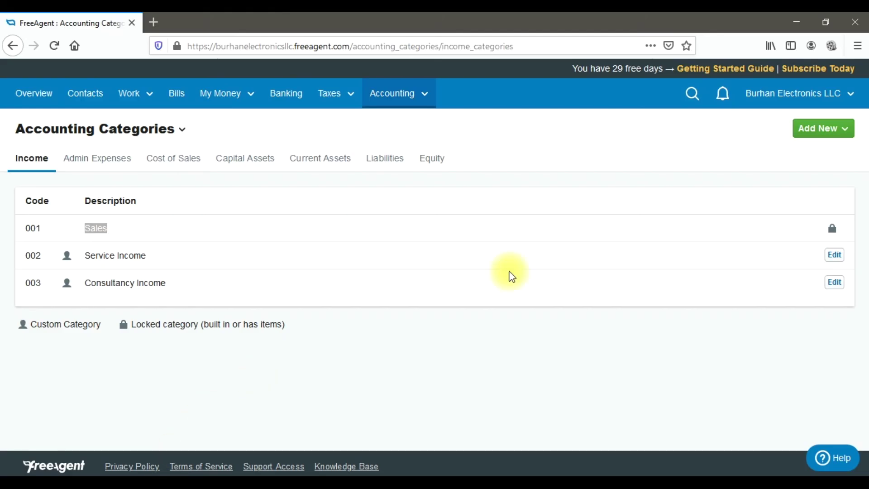
Start a new Admin Expenses category and describe it as Electricity Expense.
{"action": "left_click", "coordinate": [833, 135]}
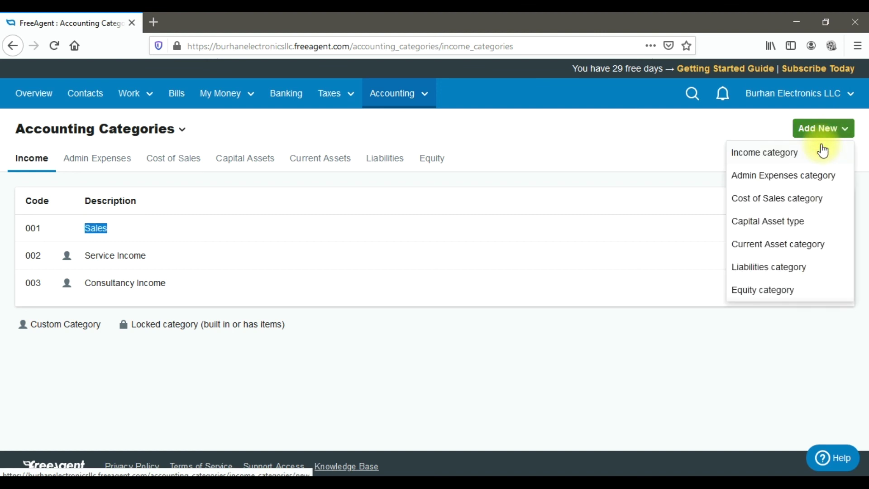
{"action": "left_click", "coordinate": [819, 181]}
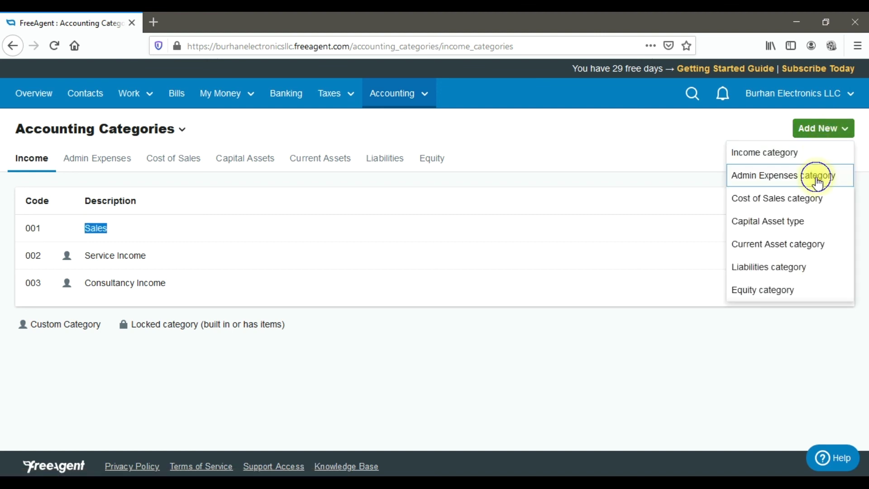
{"action": "left_click", "coordinate": [410, 172]}
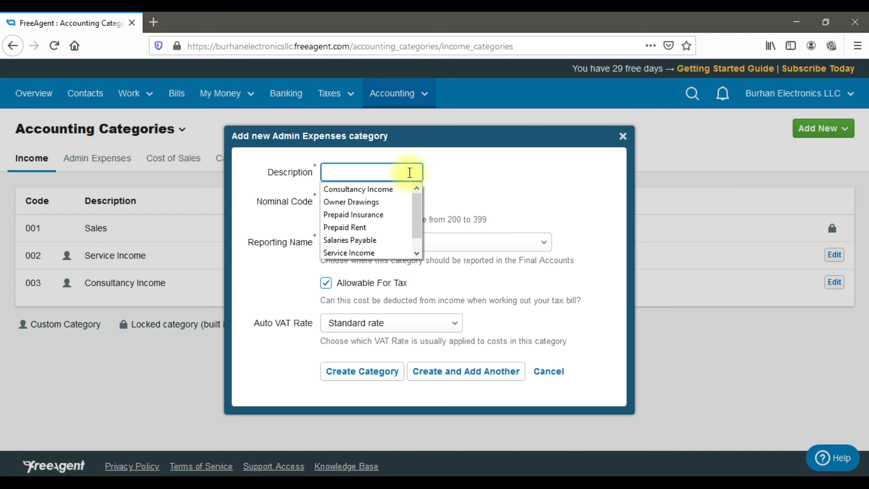
{"action": "type", "text": "Ele"}
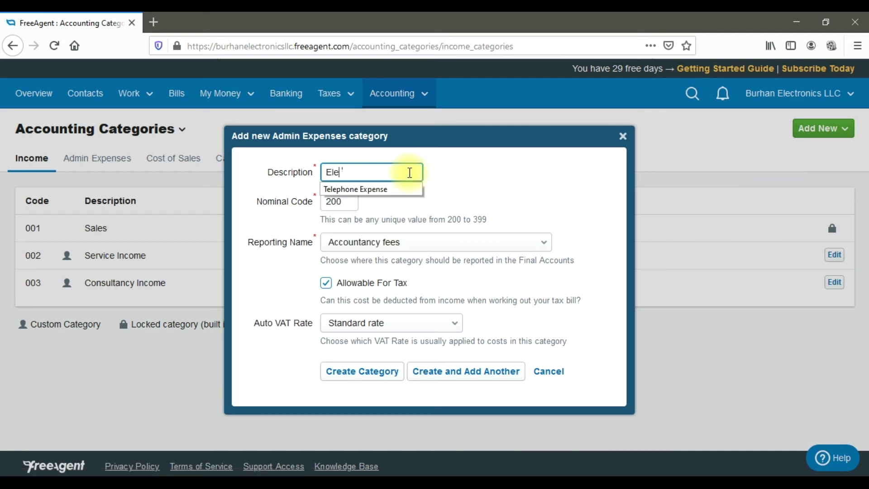
{"action": "type", "text": "ctricity Ex"}
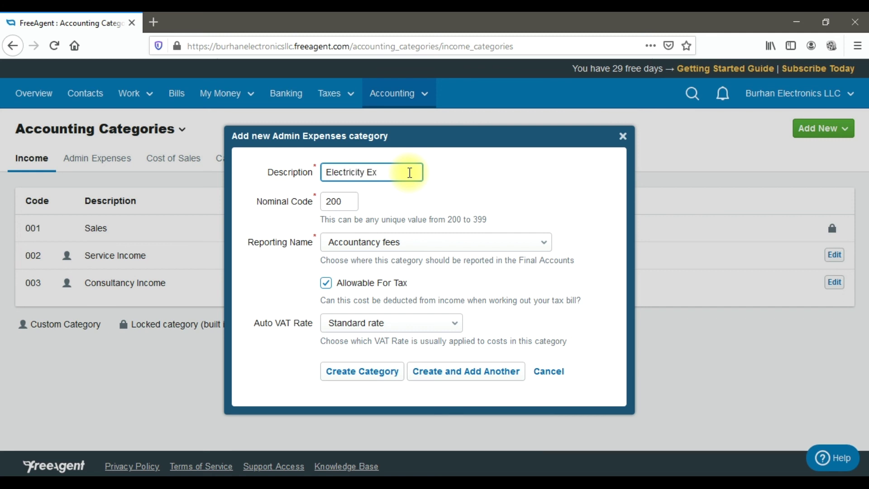
{"action": "type", "text": "pense"}
Keep nominal code 200 for Electricity Expense, set its reporting name to General maintenance, and create the category.
{"action": "left_click", "coordinate": [336, 211]}
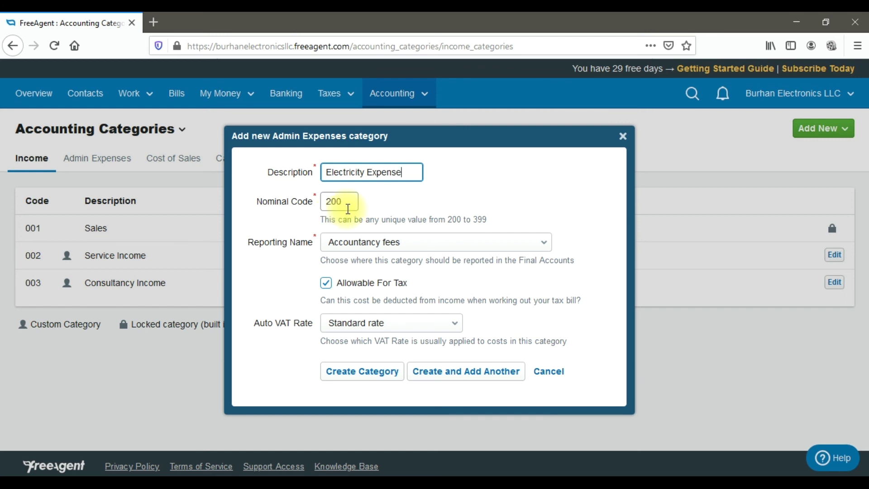
{"action": "left_click", "coordinate": [384, 253]}
{"action": "key", "text": "g"}
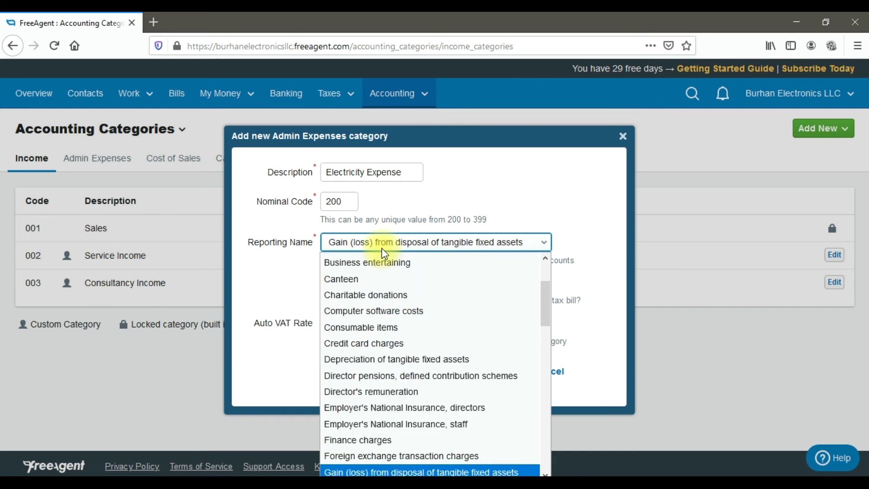
{"action": "scroll", "coordinate": [386, 270], "scroll_direction": "up", "scroll_amount": 1}
{"action": "scroll", "coordinate": [388, 273], "scroll_direction": "down", "scroll_amount": 1}
{"action": "scroll", "coordinate": [396, 316], "scroll_direction": "down", "scroll_amount": 1}
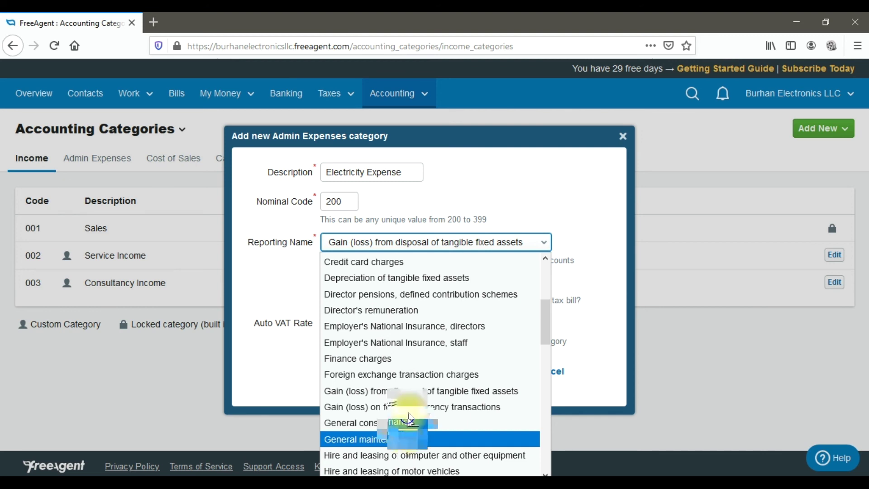
{"action": "left_click", "coordinate": [405, 439]}
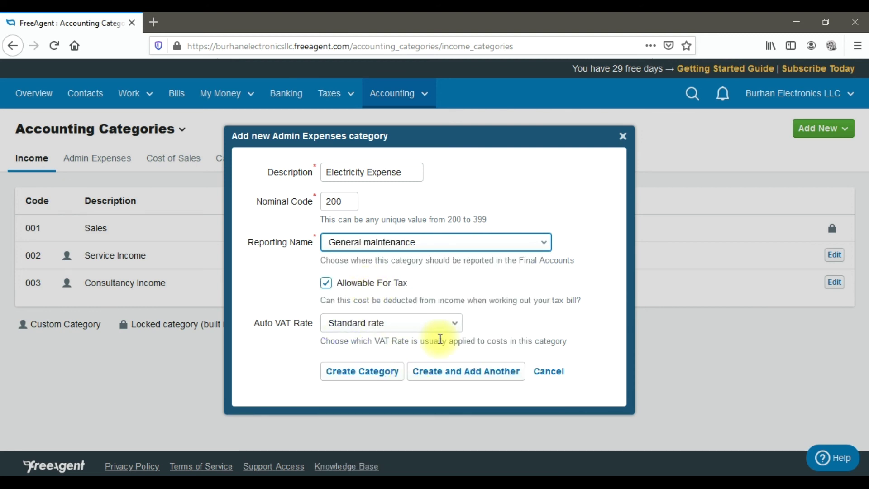
{"action": "left_click", "coordinate": [370, 385]}
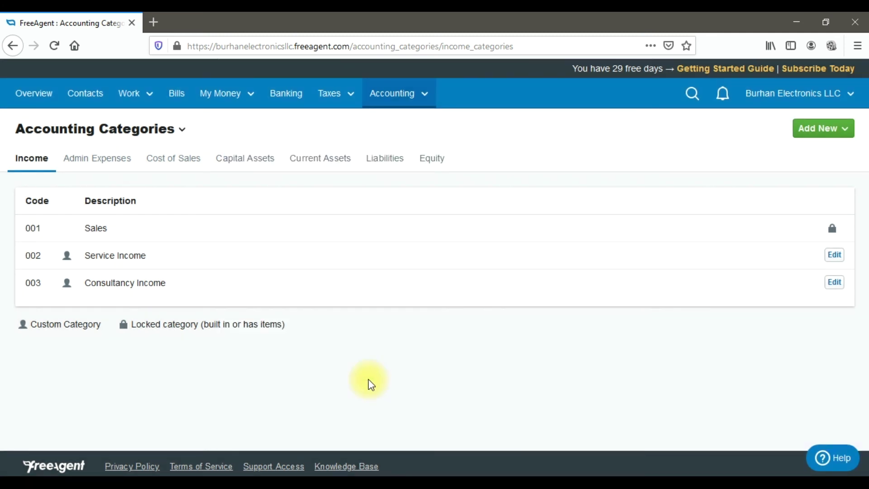